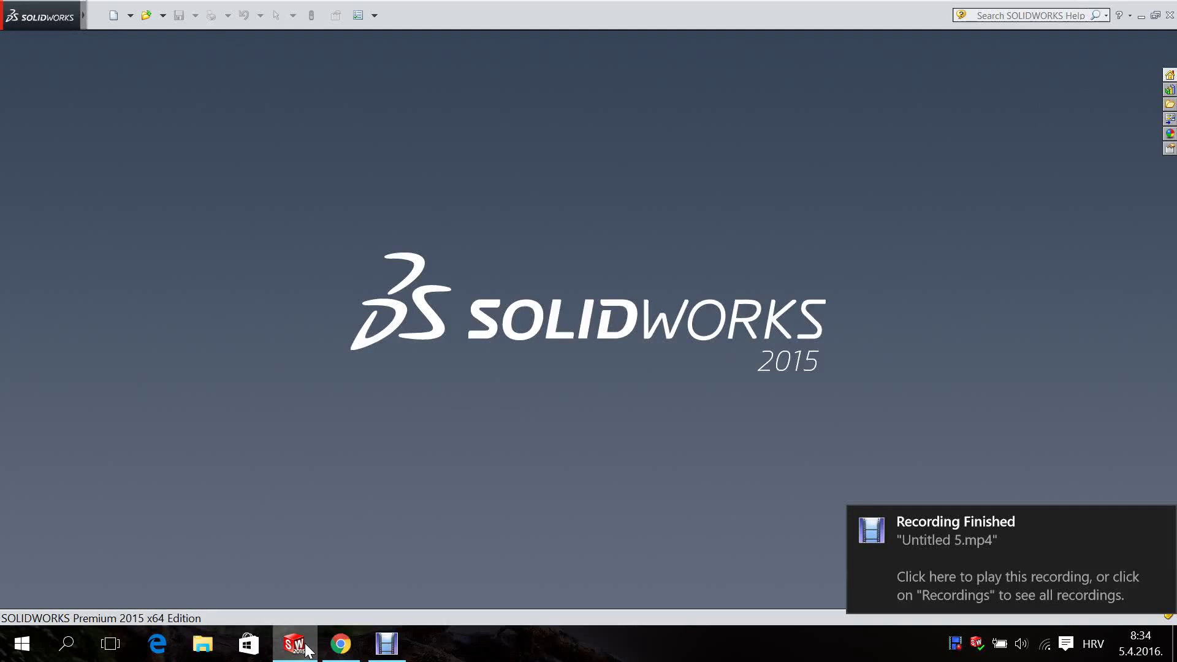
# Step: Create a new part, Part7, from the Tutorial tab's part template
pyautogui.click(96, 19)
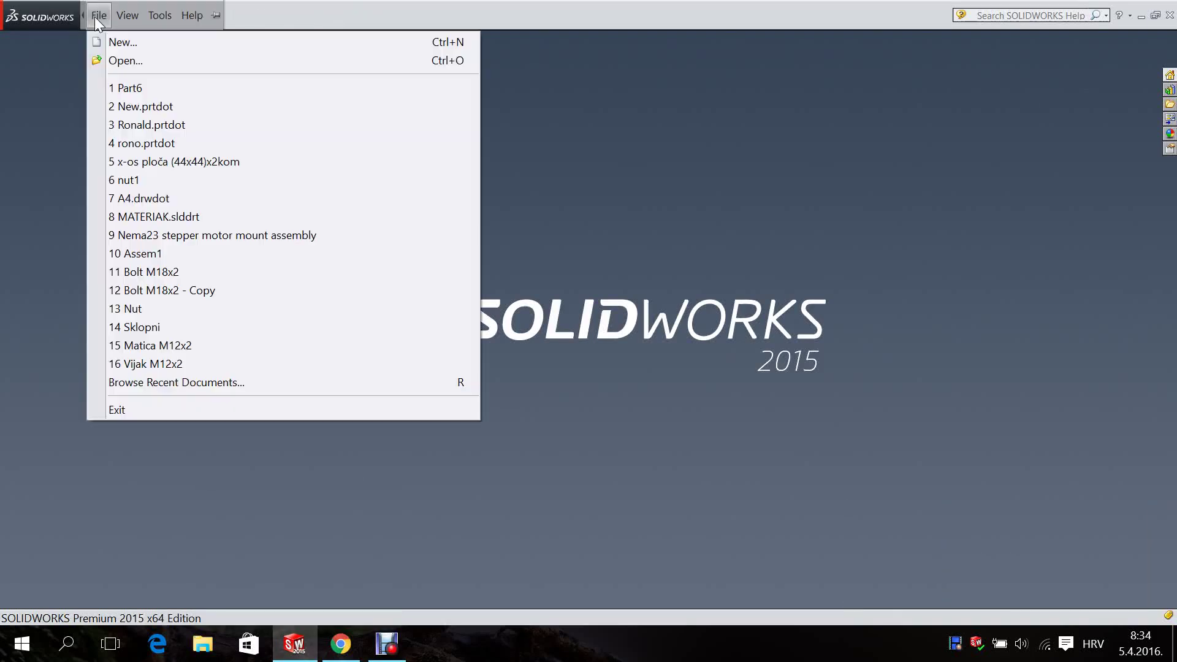
pyautogui.click(116, 42)
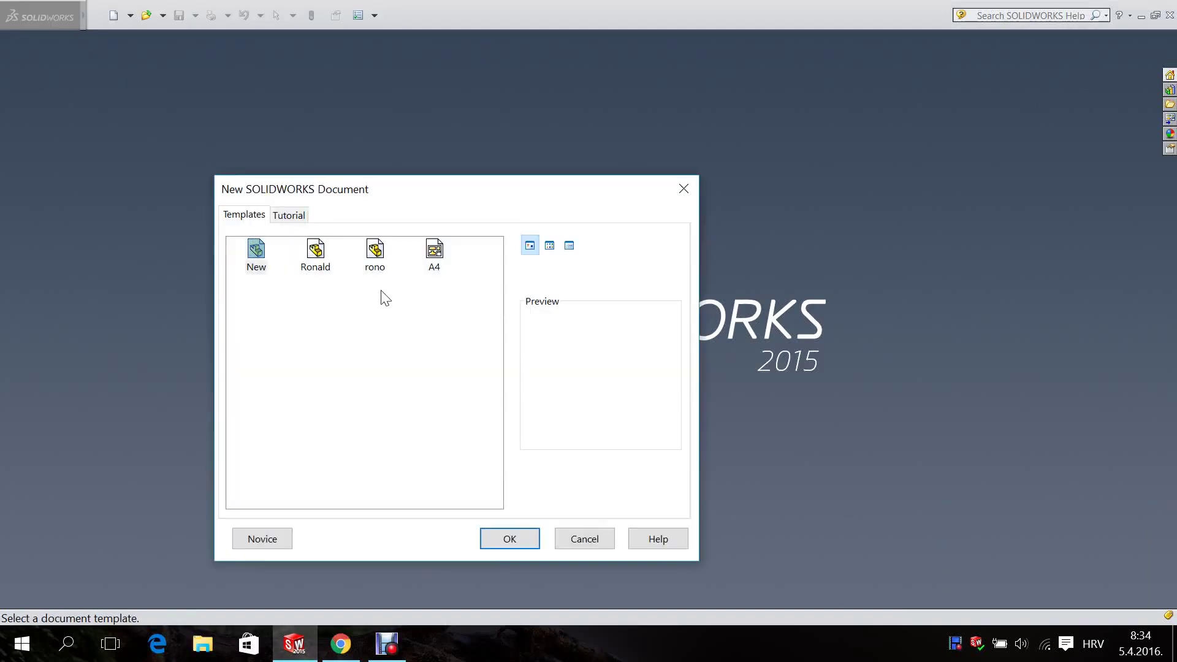
pyautogui.click(436, 257)
pyautogui.click(289, 214)
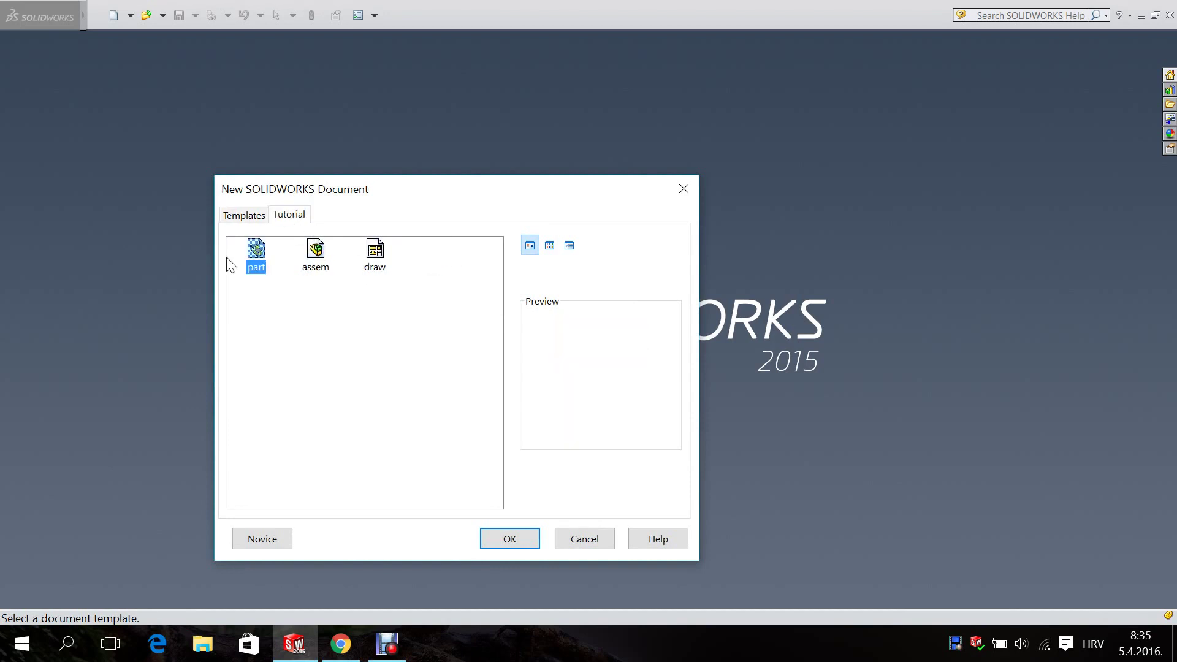
pyautogui.click(497, 538)
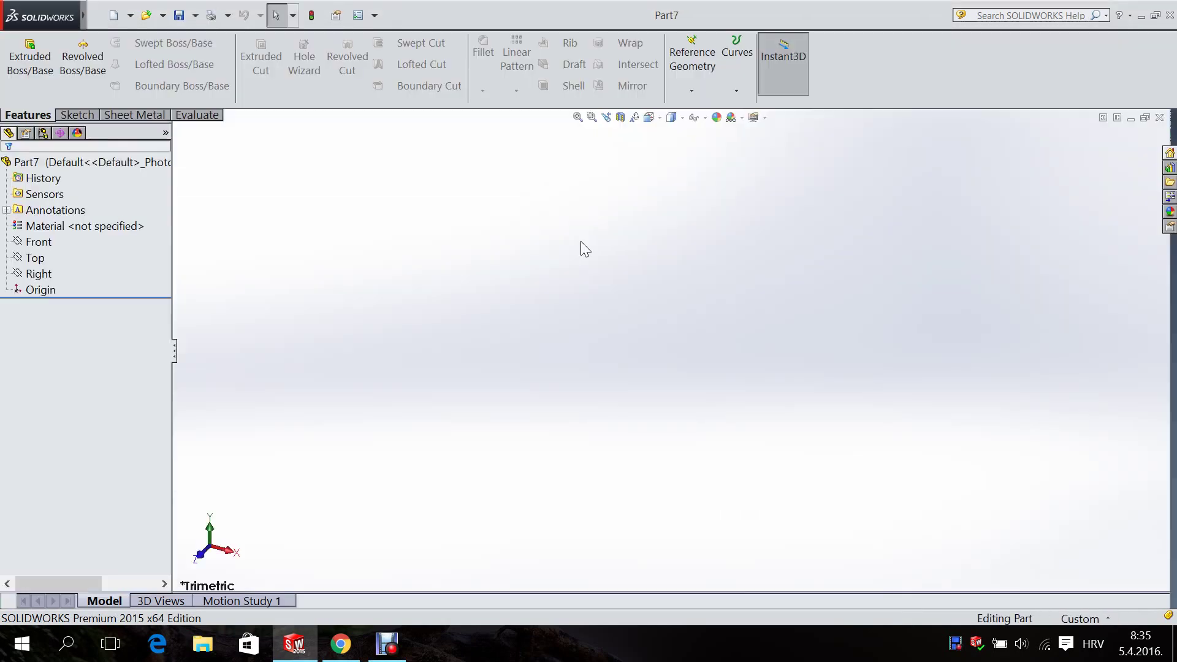
# Step: Open the System Options dialog from the Tools menu
pyautogui.click(99, 15)
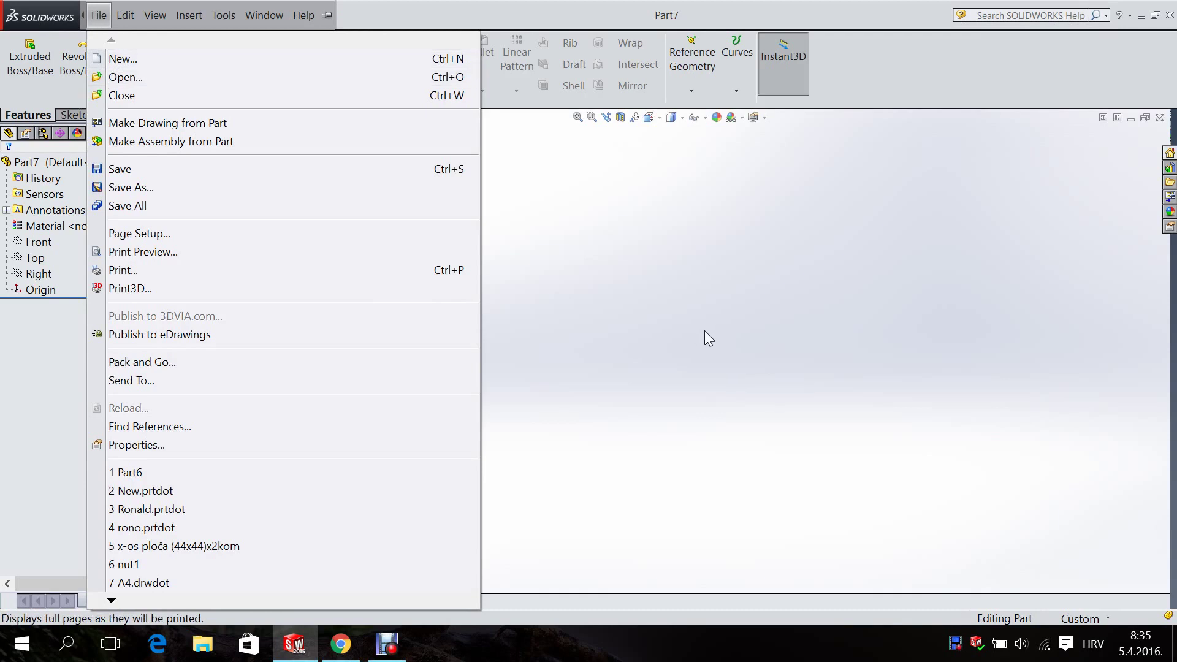
pyautogui.click(600, 256)
pyautogui.click(376, 17)
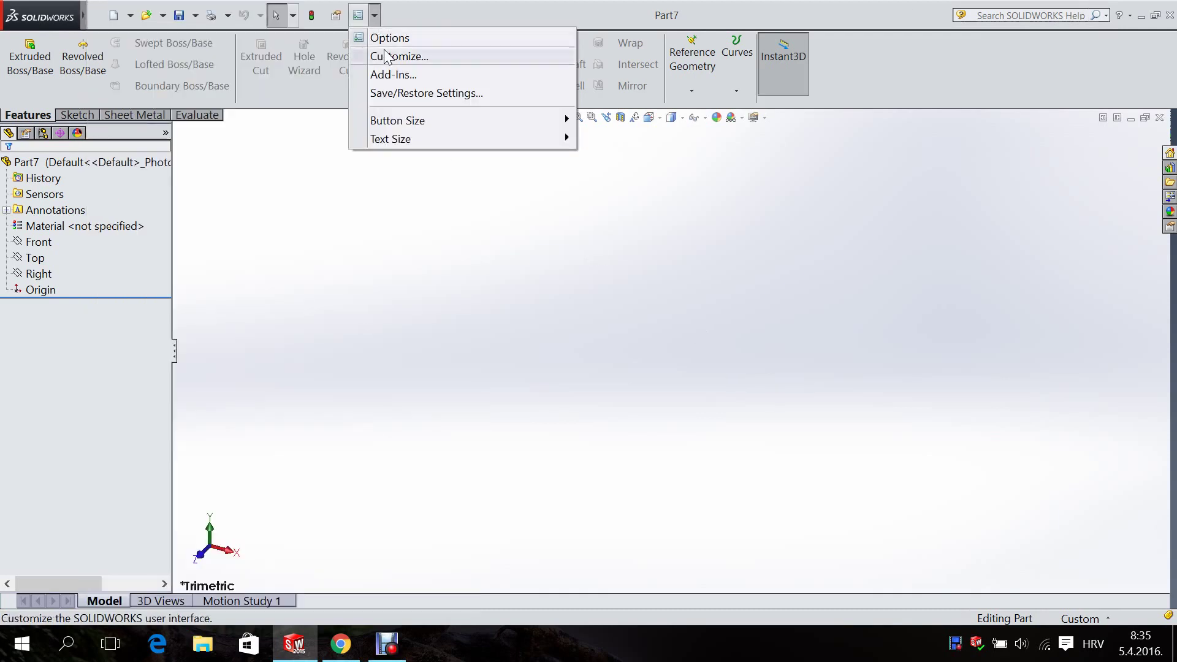
pyautogui.click(386, 42)
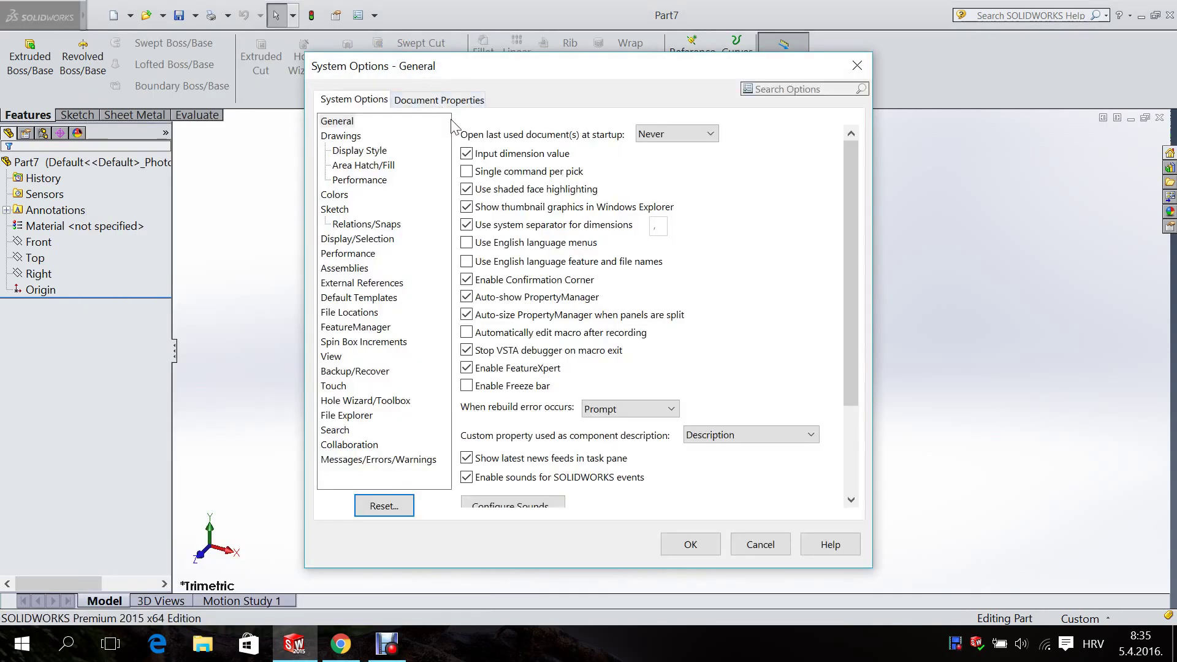
# Step: Give the document's dimension arrows sizes 1.4, 2.8 and 6 mm with a filled style
pyautogui.click(440, 99)
pyautogui.click(357, 253)
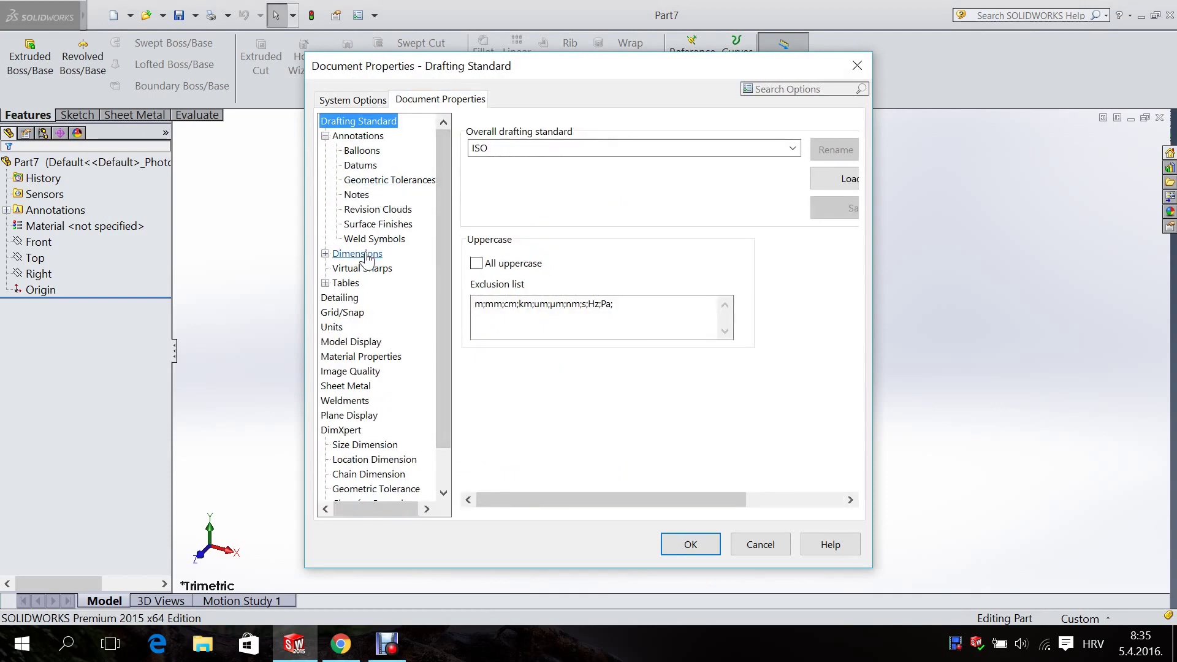
pyautogui.press('Tab')
pyautogui.write('1,4')
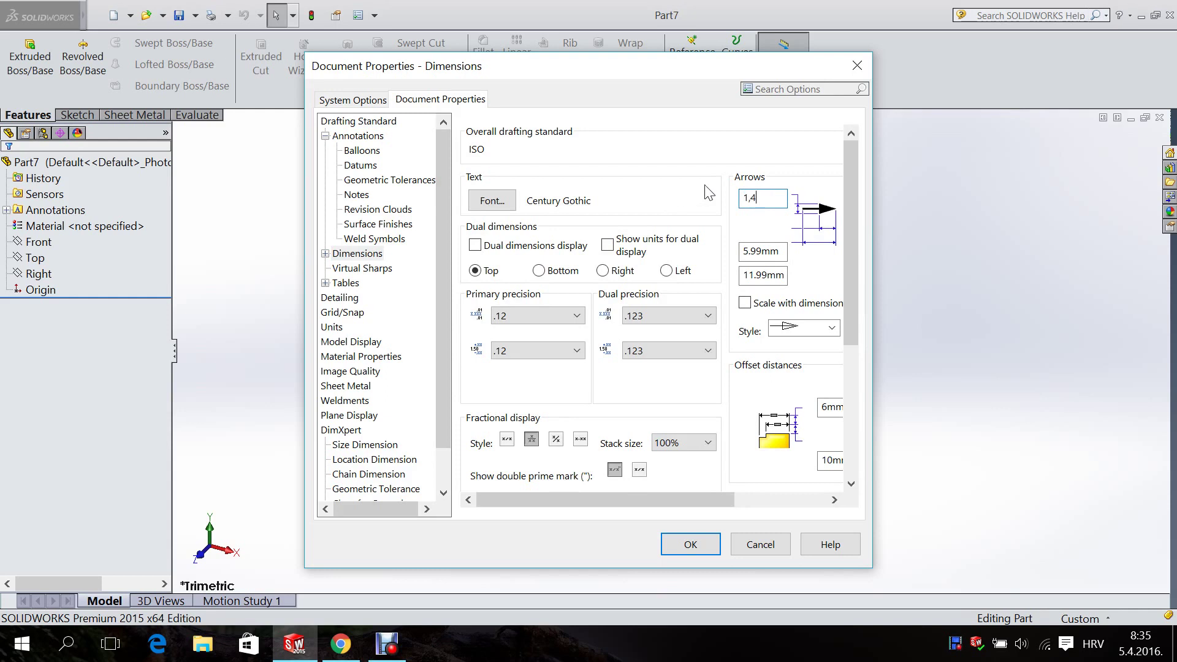
pyautogui.press('Tab')
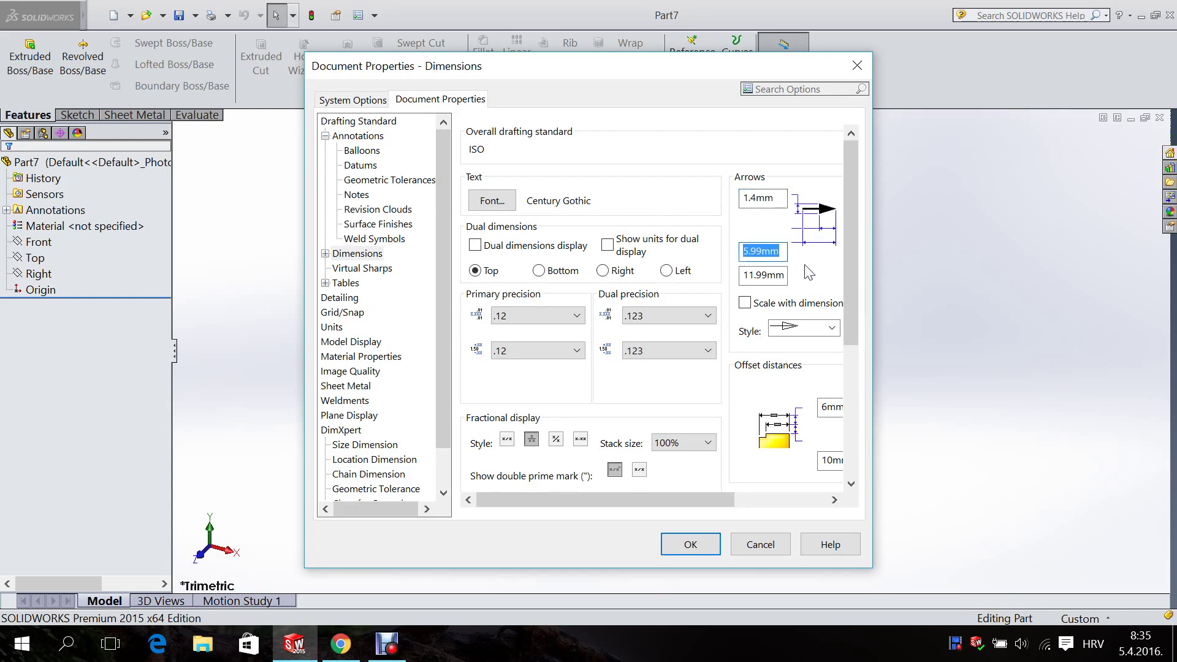
pyautogui.write('2')
pyautogui.press('Tab')
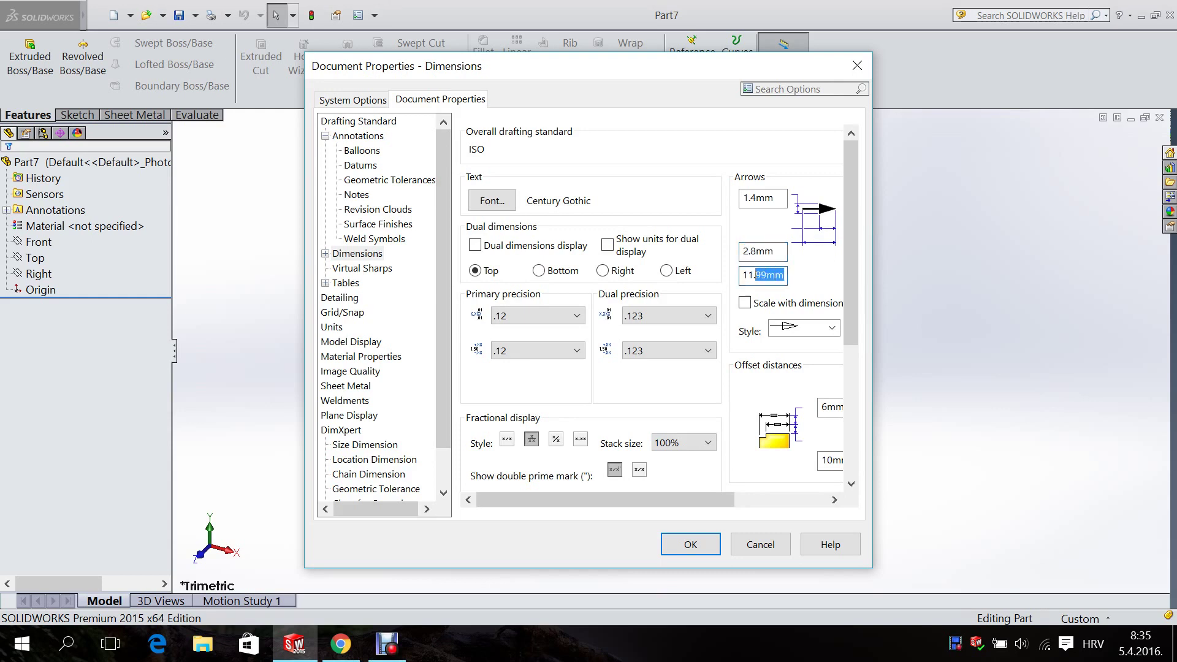
pyautogui.write('6')
pyautogui.click(787, 328)
pyautogui.click(788, 355)
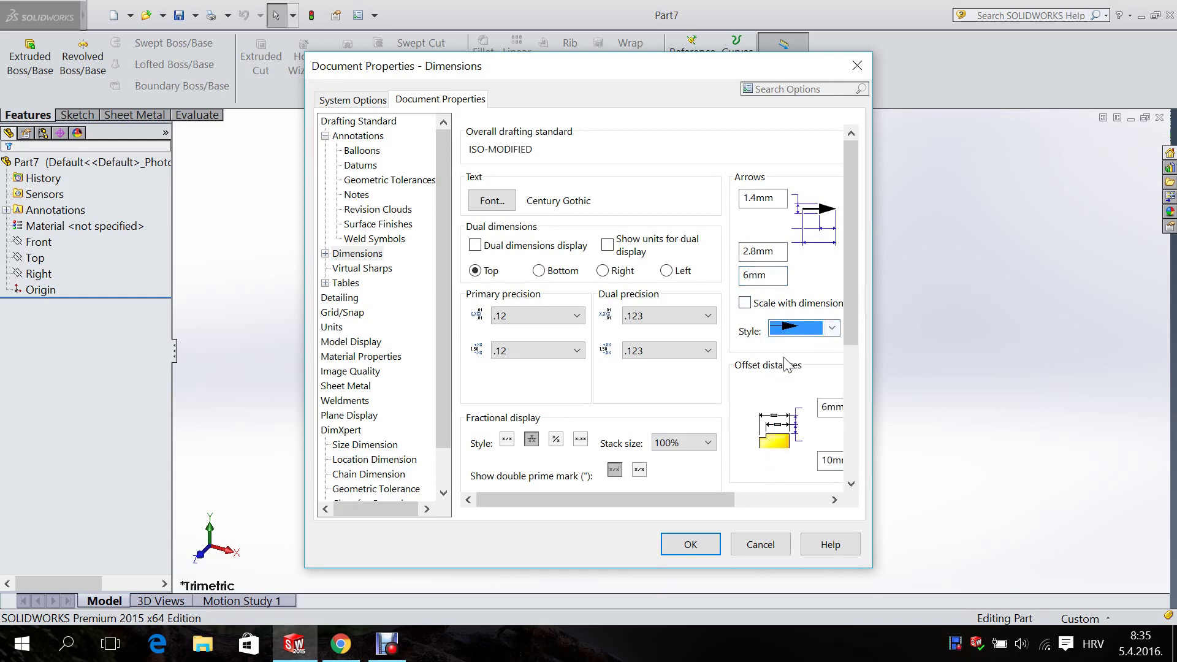
pyautogui.moveTo(854, 291)
pyautogui.mouseDown()
pyautogui.moveTo(842, 387)
pyautogui.moveTo(851, 420)
pyautogui.mouseUp()
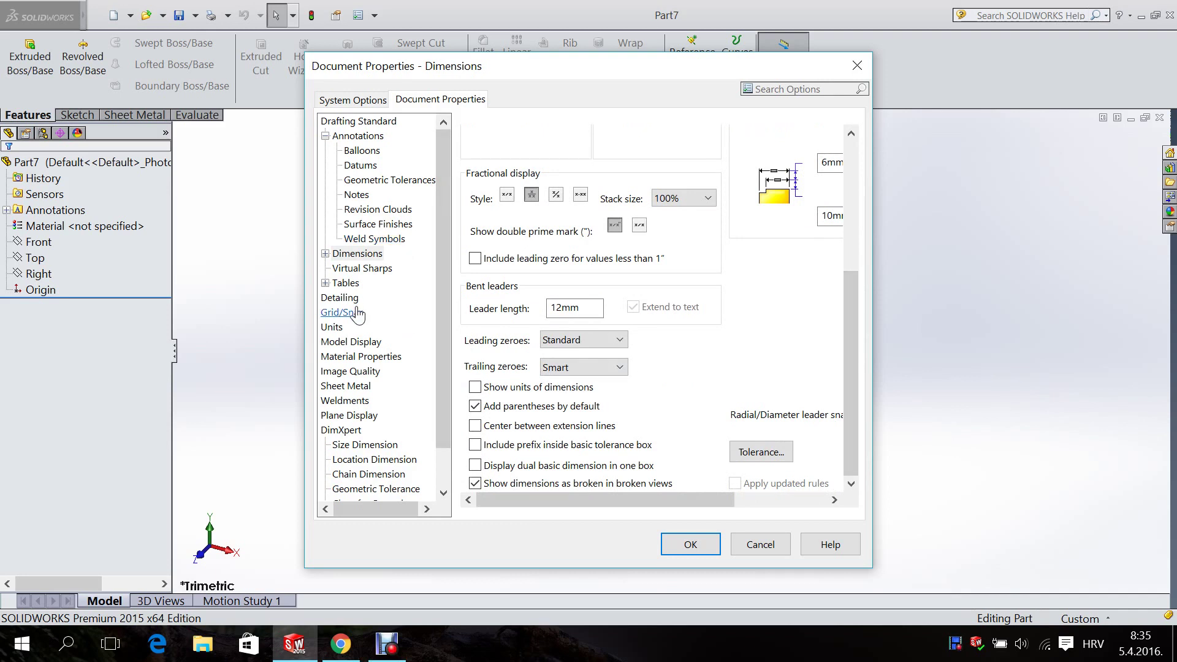
pyautogui.click(327, 254)
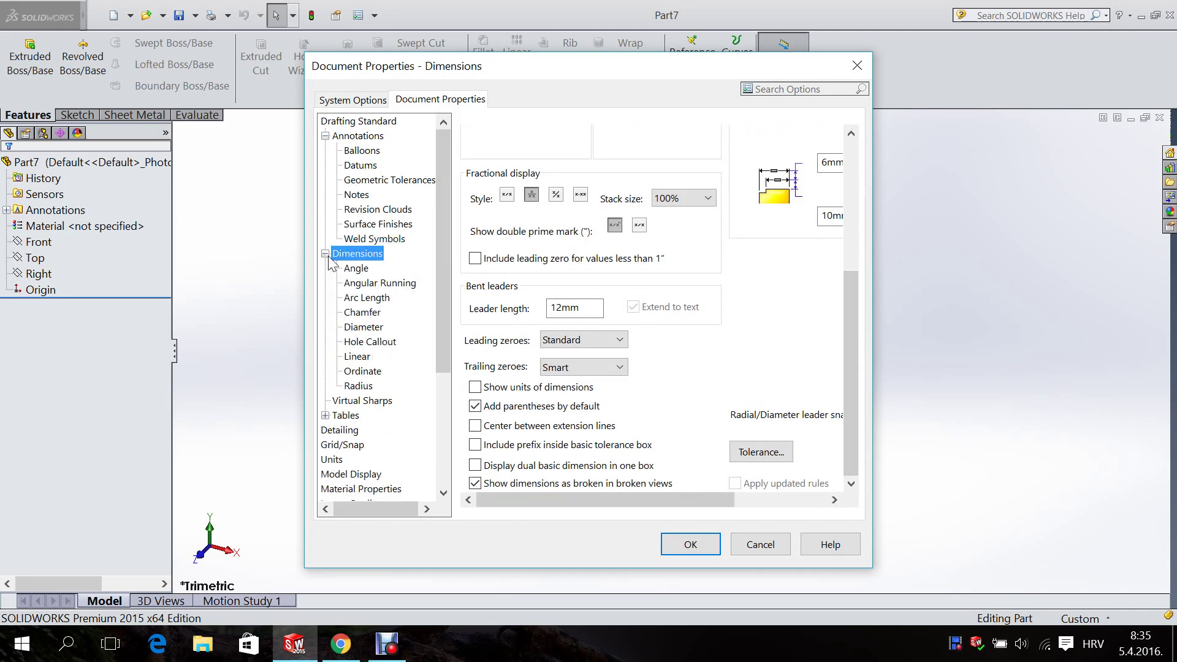
# Step: Turn on the second outside arrow for hole callouts
pyautogui.click(359, 344)
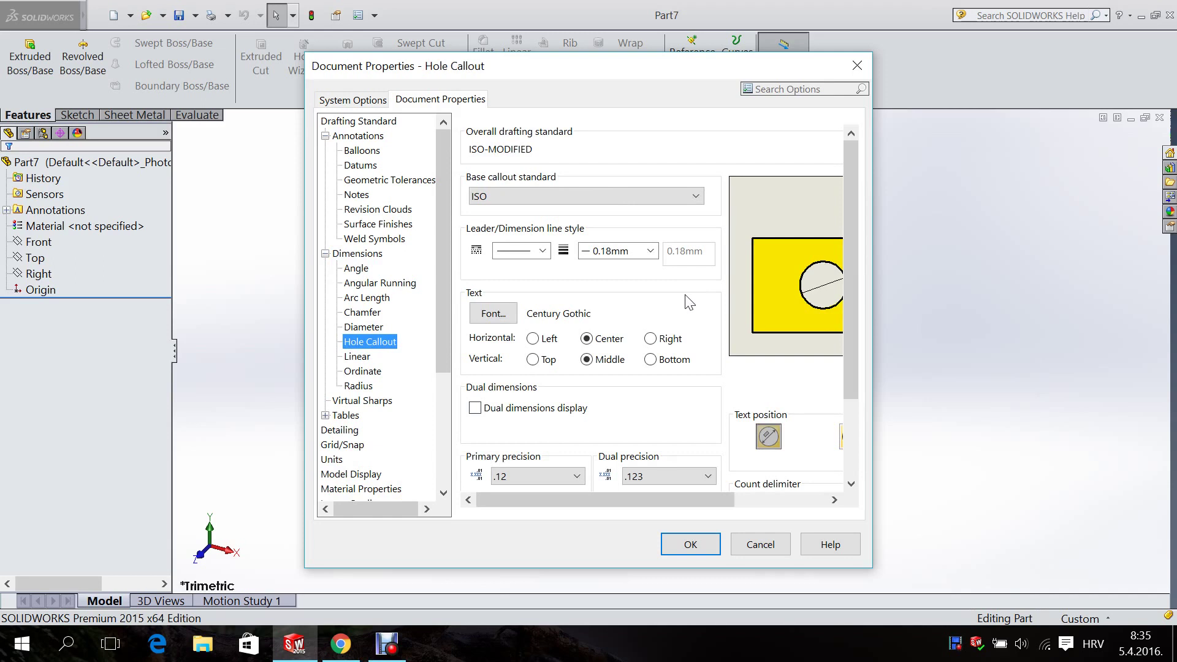
pyautogui.moveTo(848, 292); pyautogui.dragTo(865, 422)
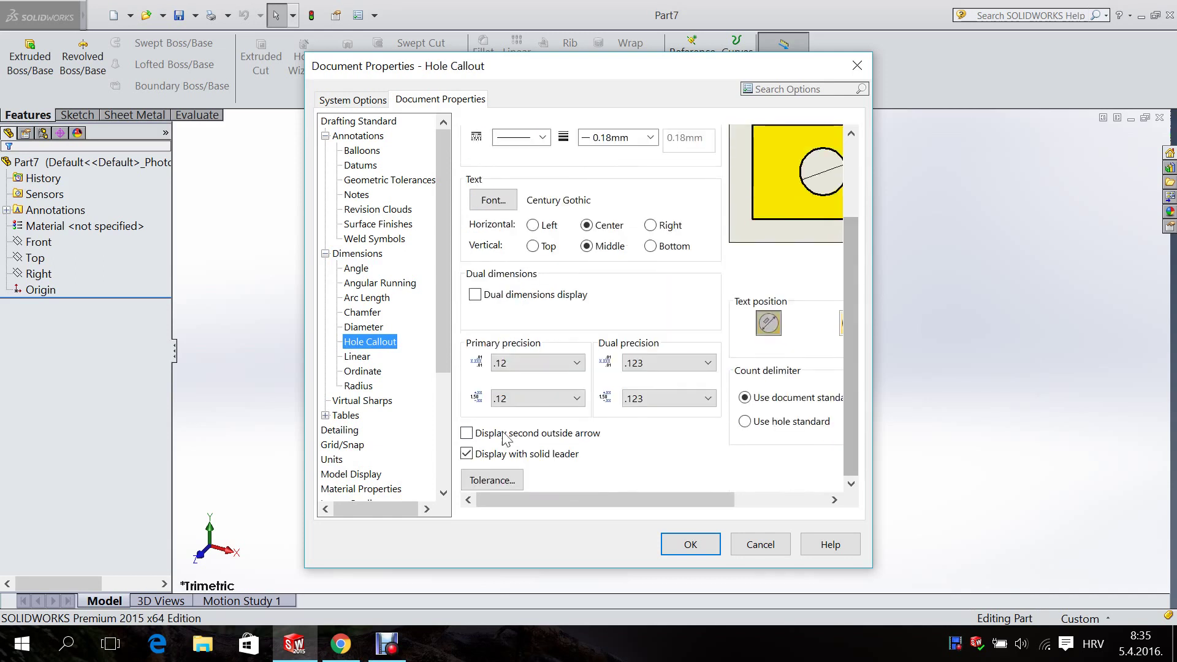
pyautogui.click(477, 437)
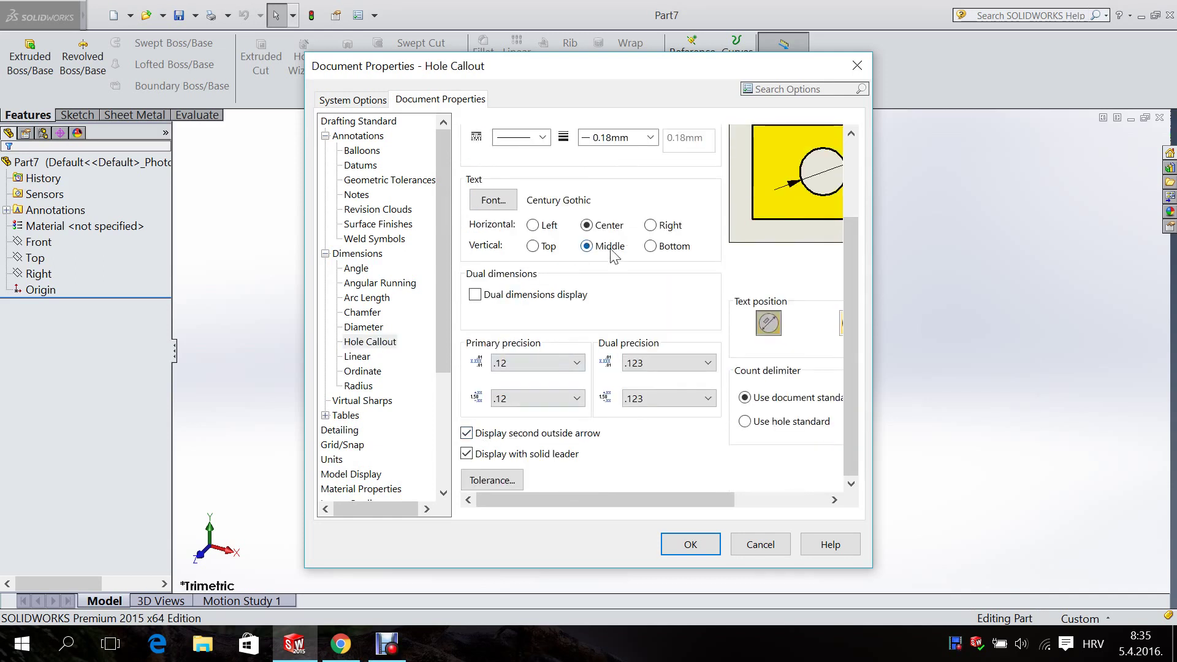
# Step: Set the dimension font to 12-point Century Gothic and accept the document properties
pyautogui.click(362, 255)
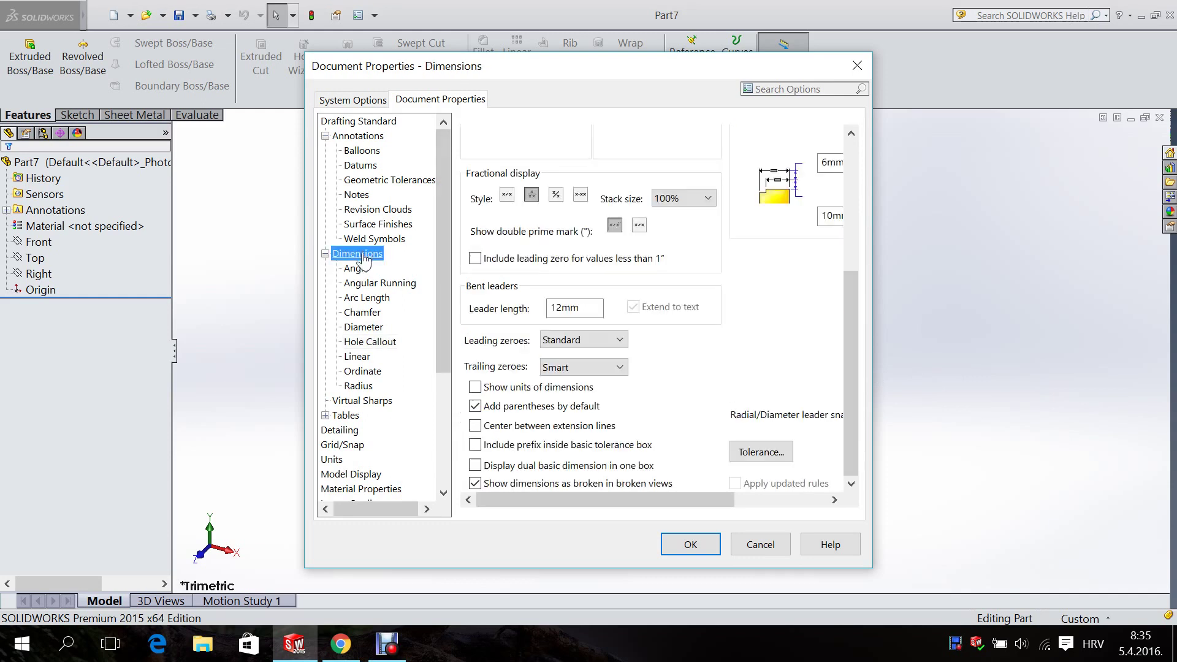
pyautogui.moveTo(859, 368); pyautogui.dragTo(855, 239)
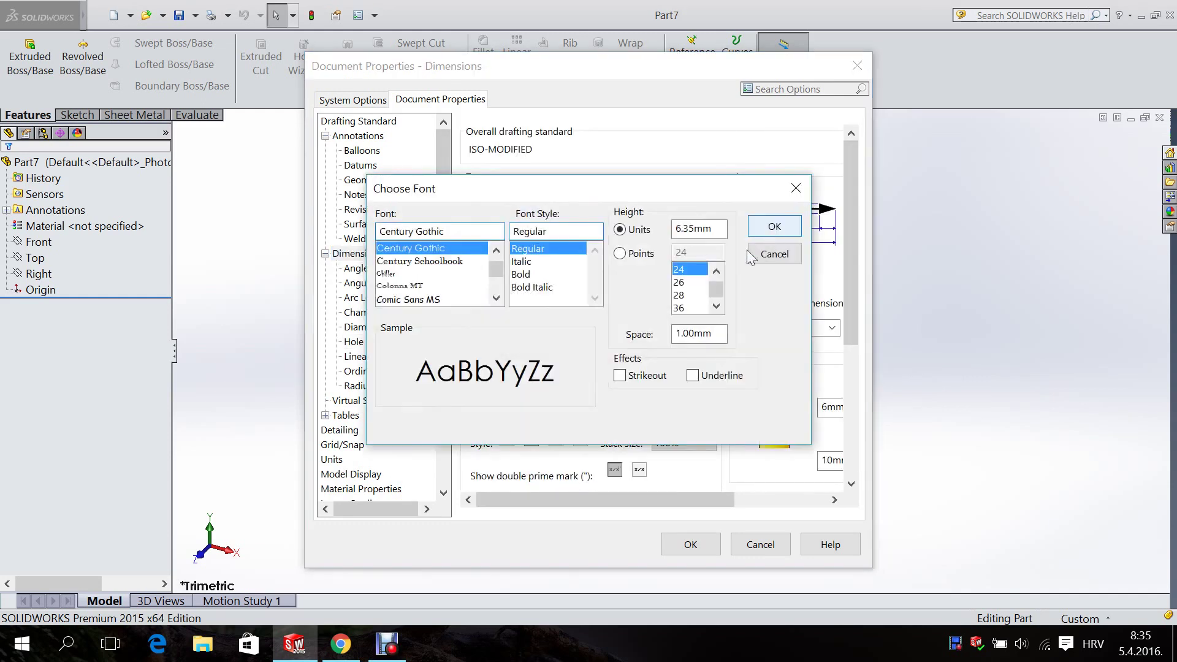
pyautogui.click(637, 253)
pyautogui.write('12')
pyautogui.click(775, 228)
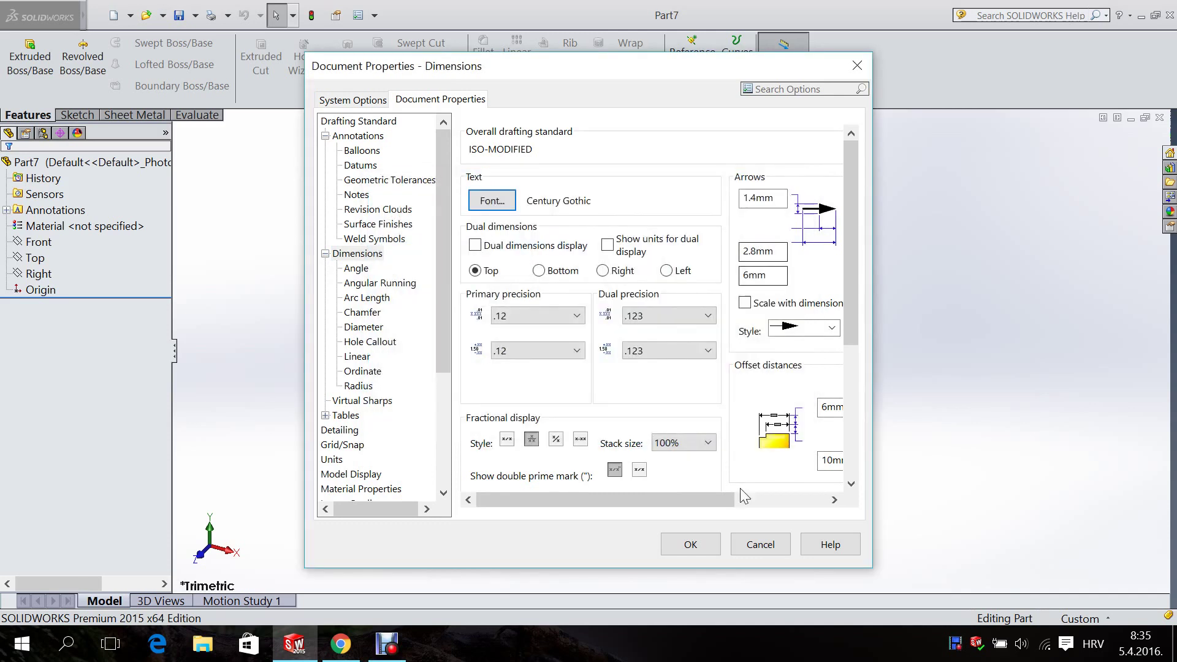
pyautogui.click(698, 546)
pyautogui.moveTo(42, 16)
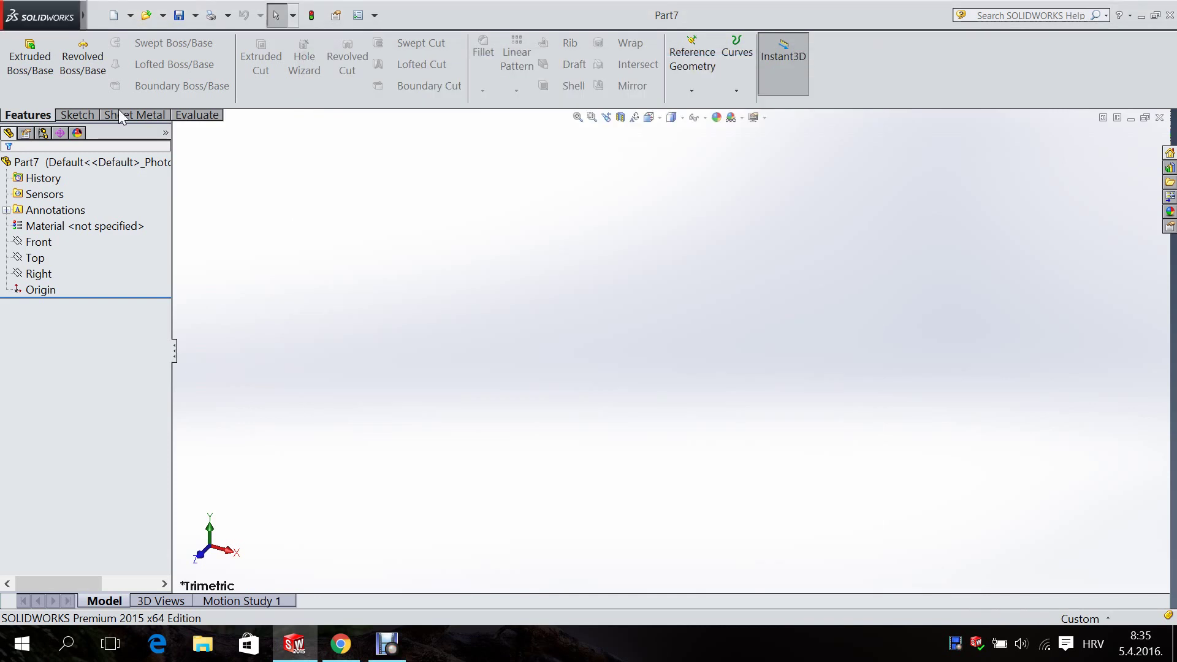
# Step: Save the part as the New.prtdot part template, overwriting the existing one, and close it
pyautogui.click(96, 16)
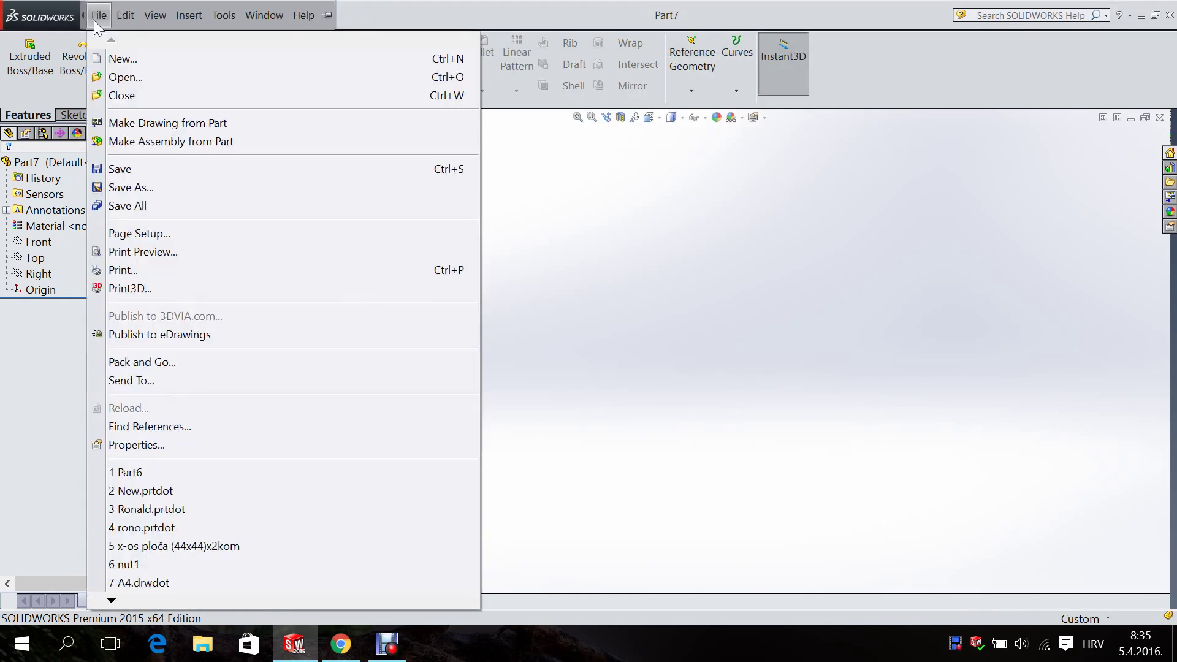
pyautogui.click(130, 187)
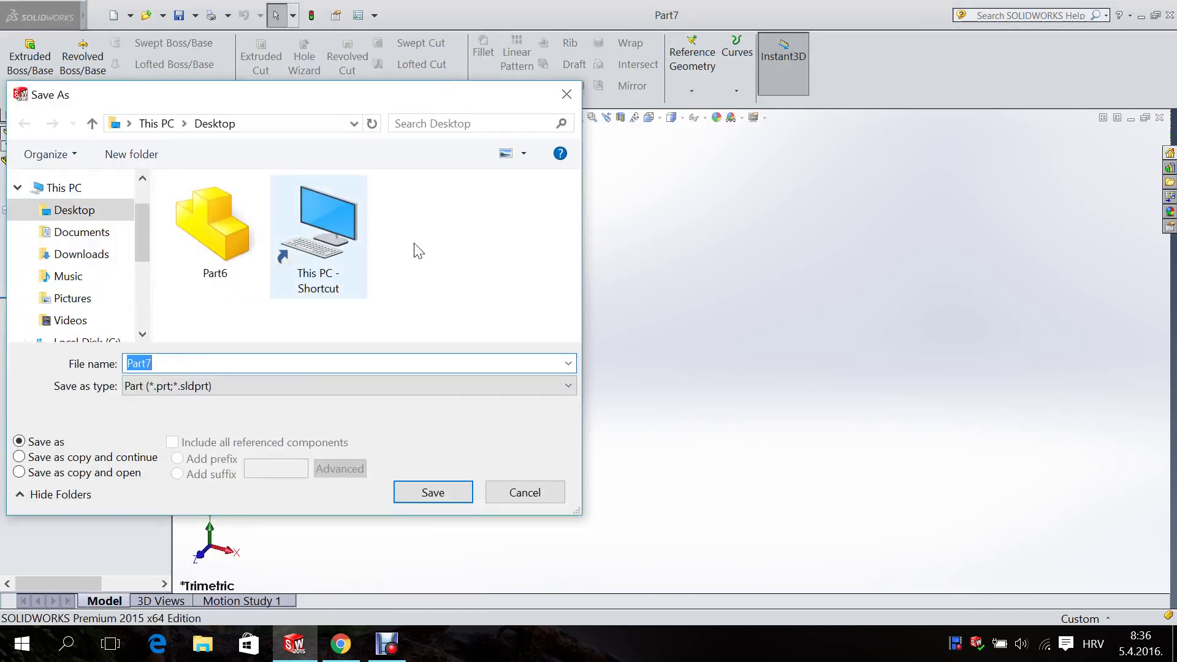
pyautogui.click(251, 386)
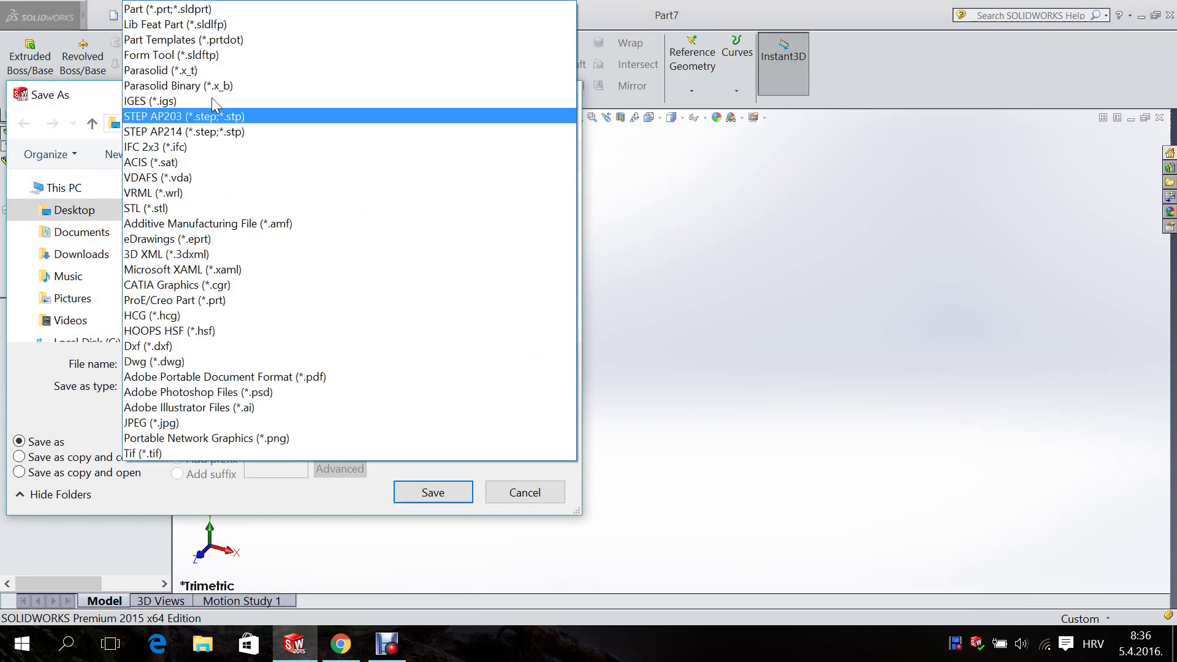
pyautogui.click(215, 40)
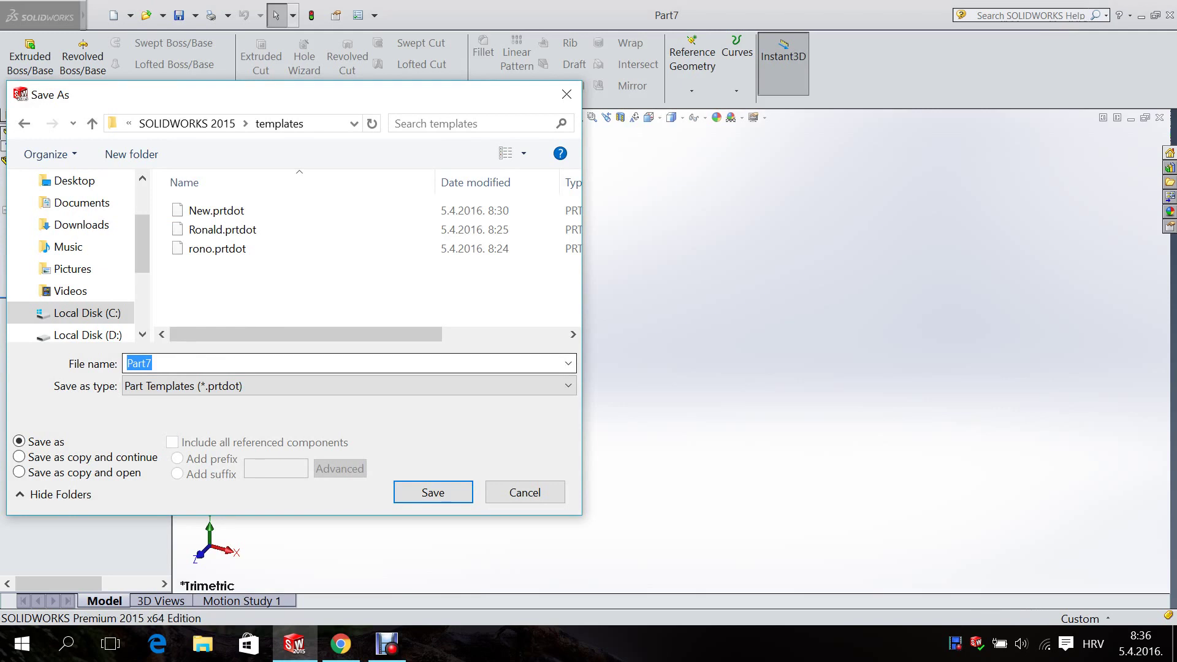
pyautogui.click(216, 210)
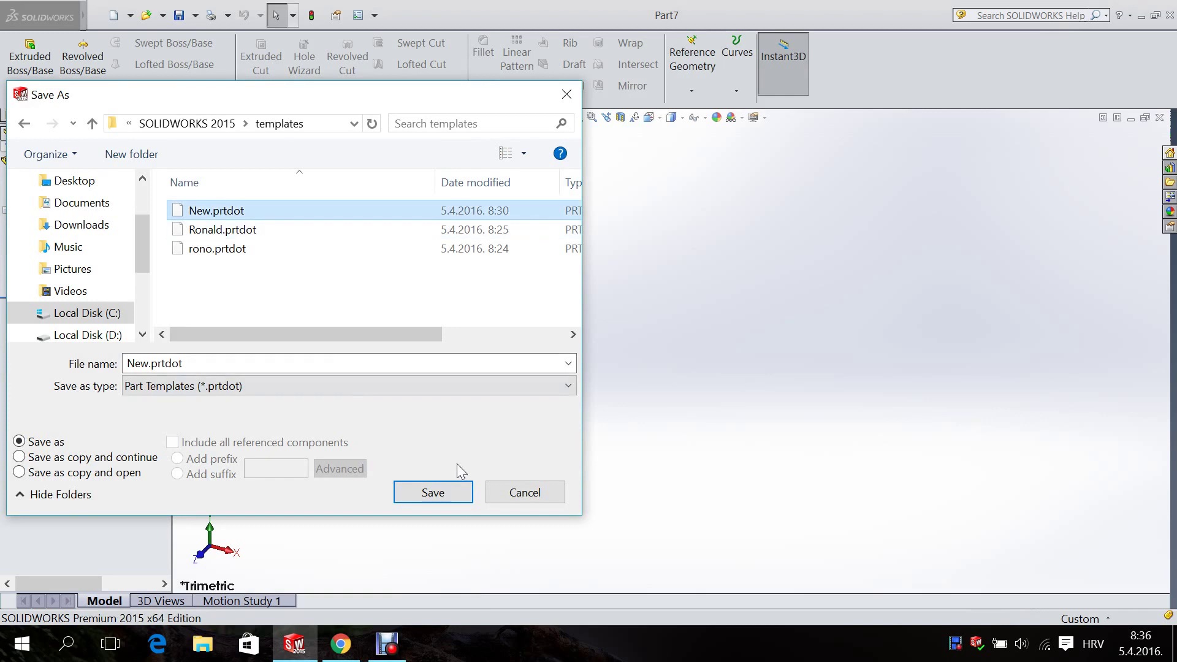
pyautogui.click(422, 497)
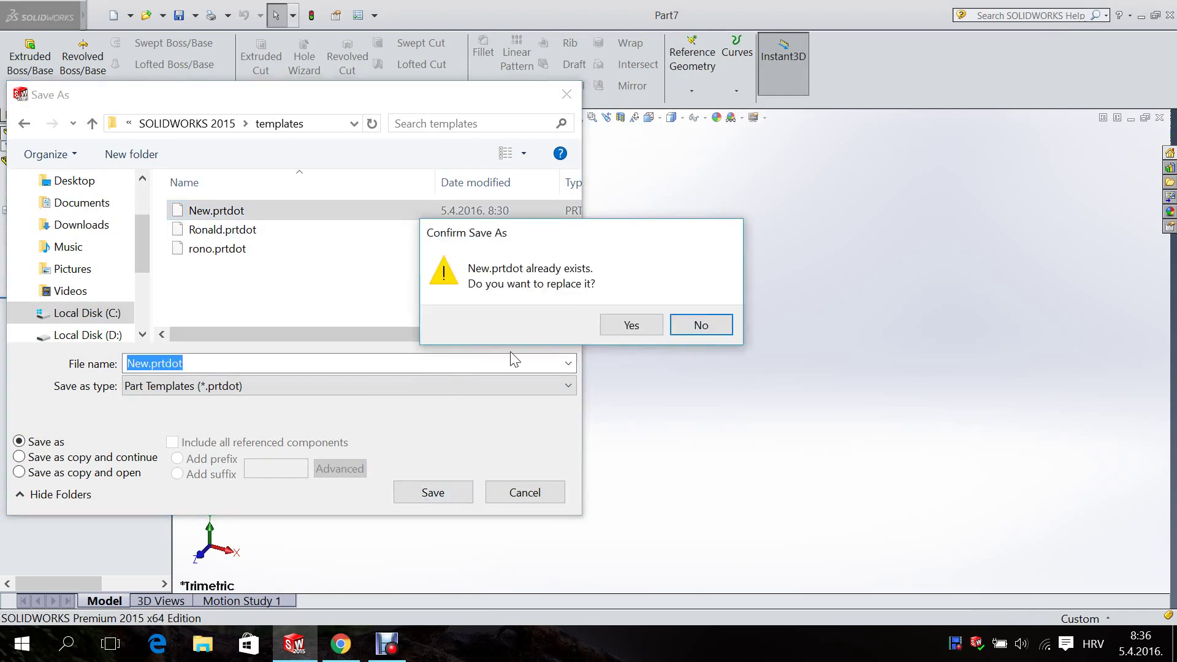
pyautogui.click(640, 328)
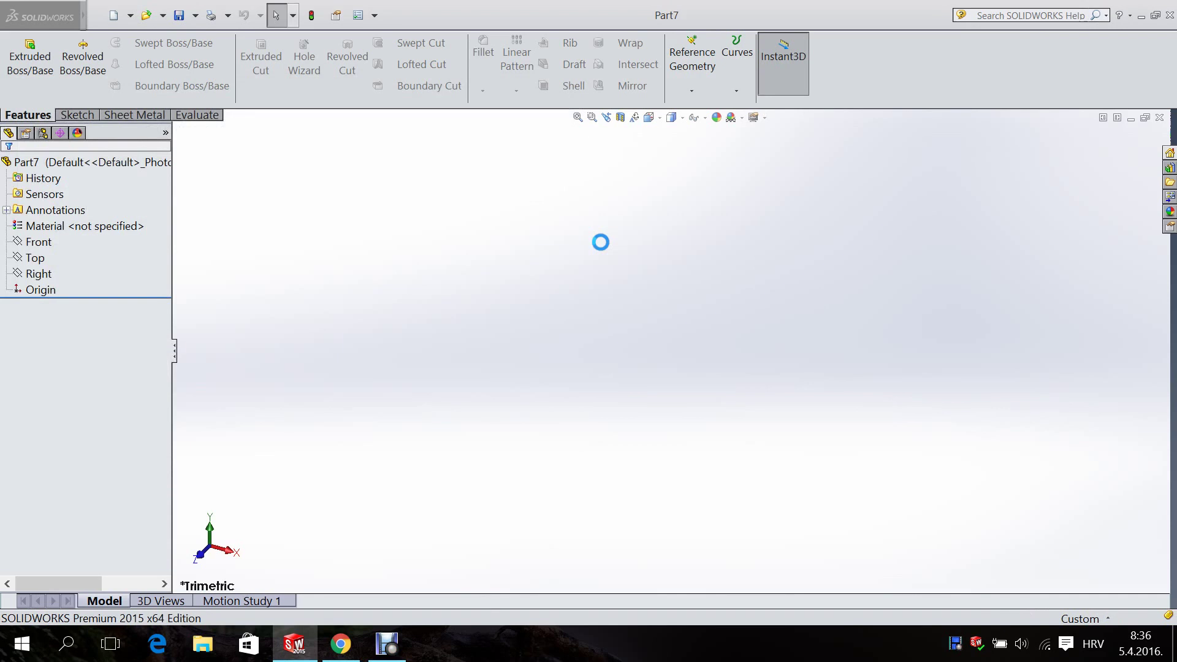
pyautogui.click(1160, 117)
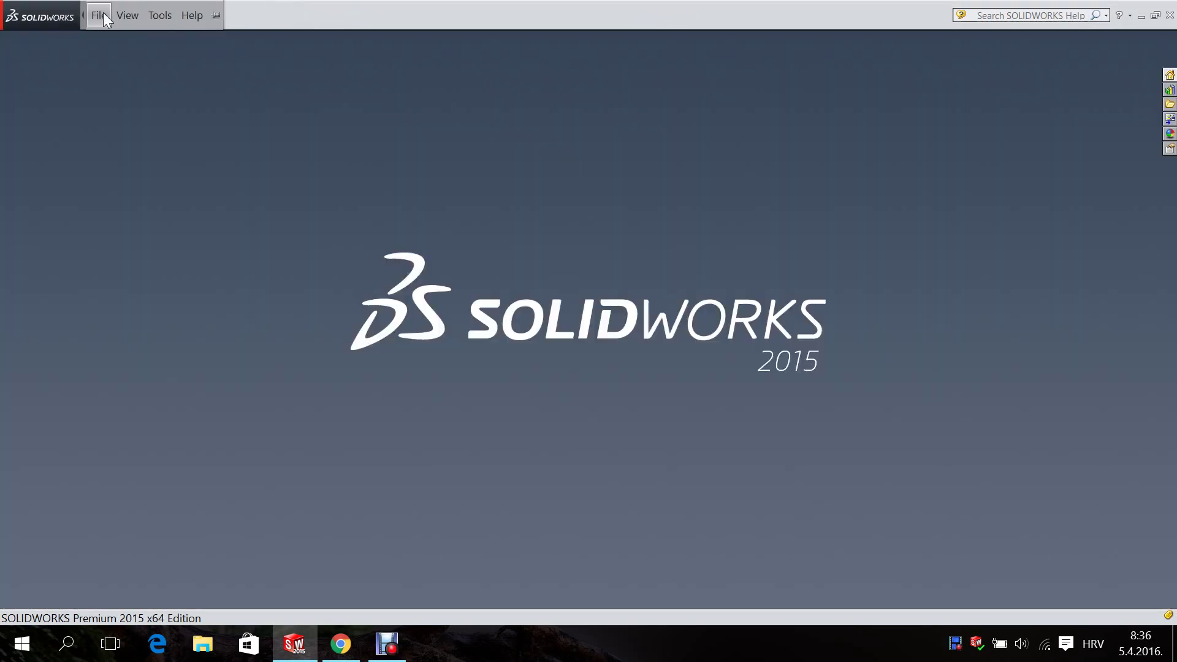
# Step: Create the new part Part8 from the saved New template
pyautogui.click(104, 16)
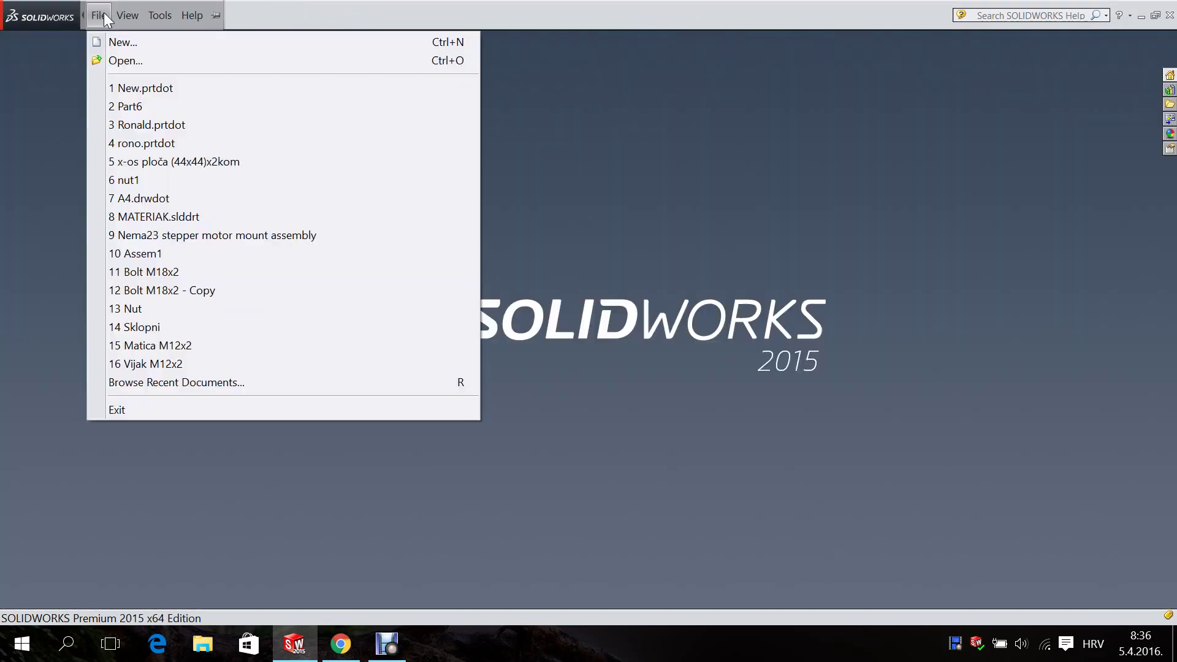
pyautogui.click(112, 44)
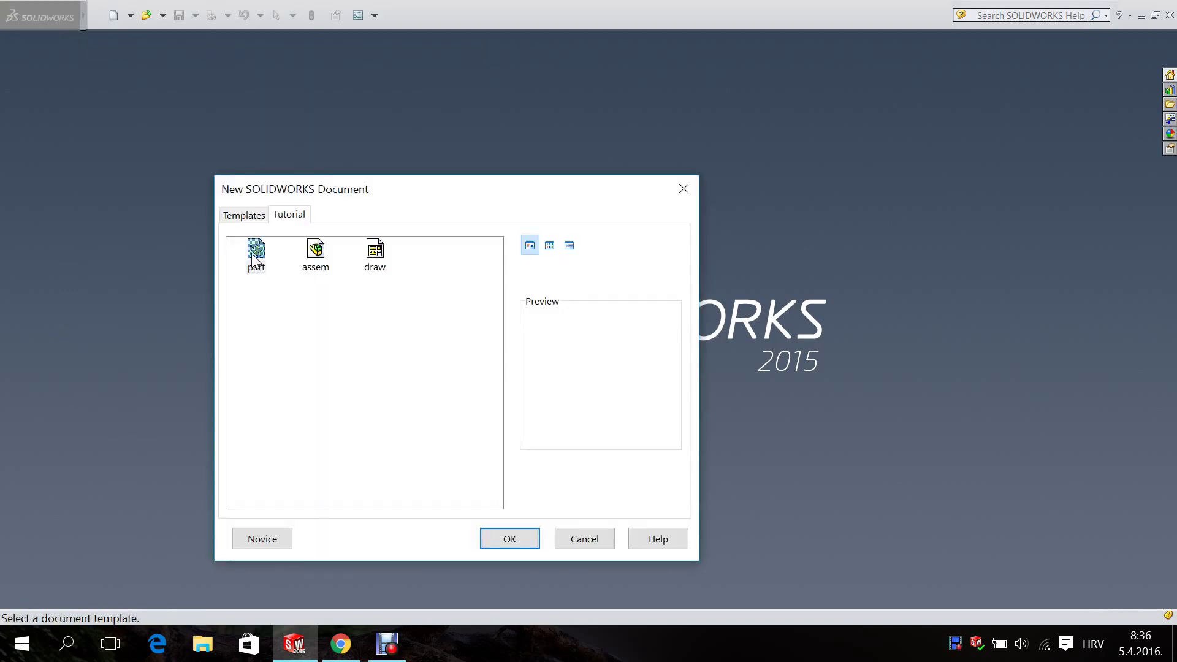
pyautogui.click(244, 215)
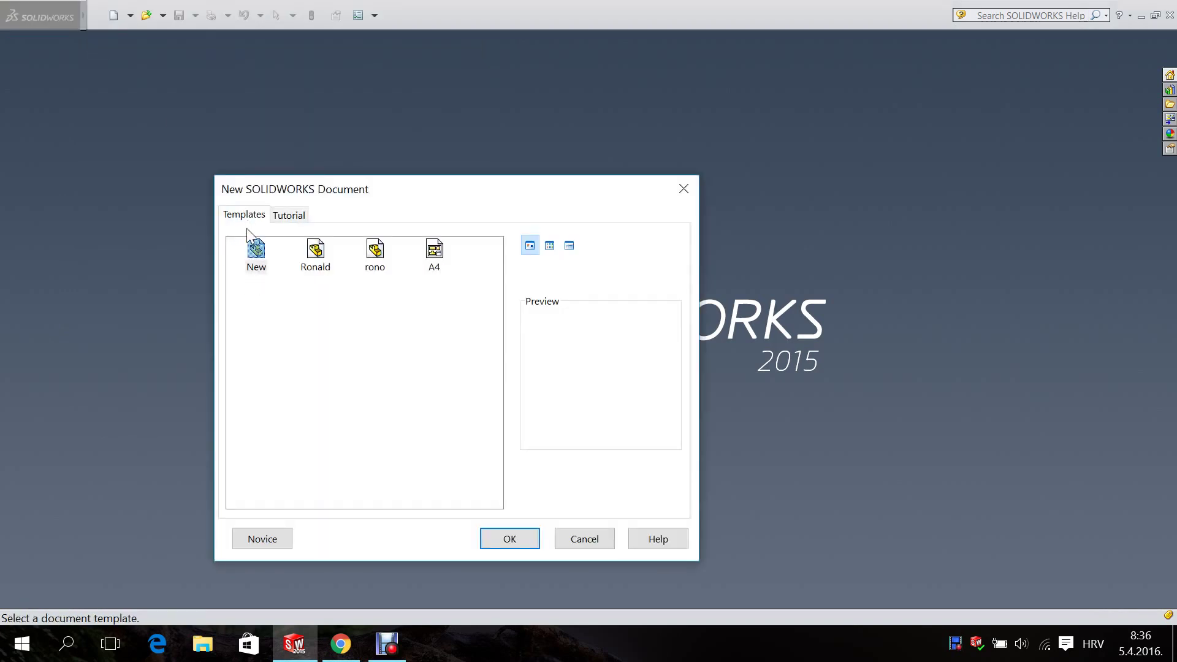
pyautogui.click(500, 540)
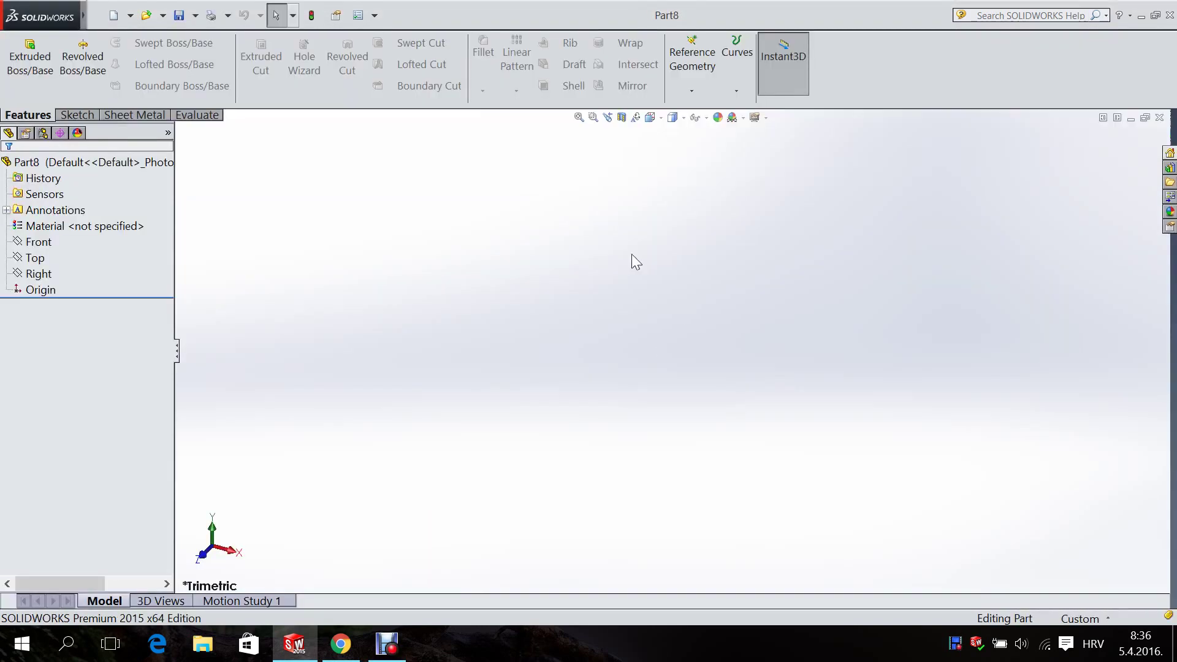
pyautogui.click(21, 68)
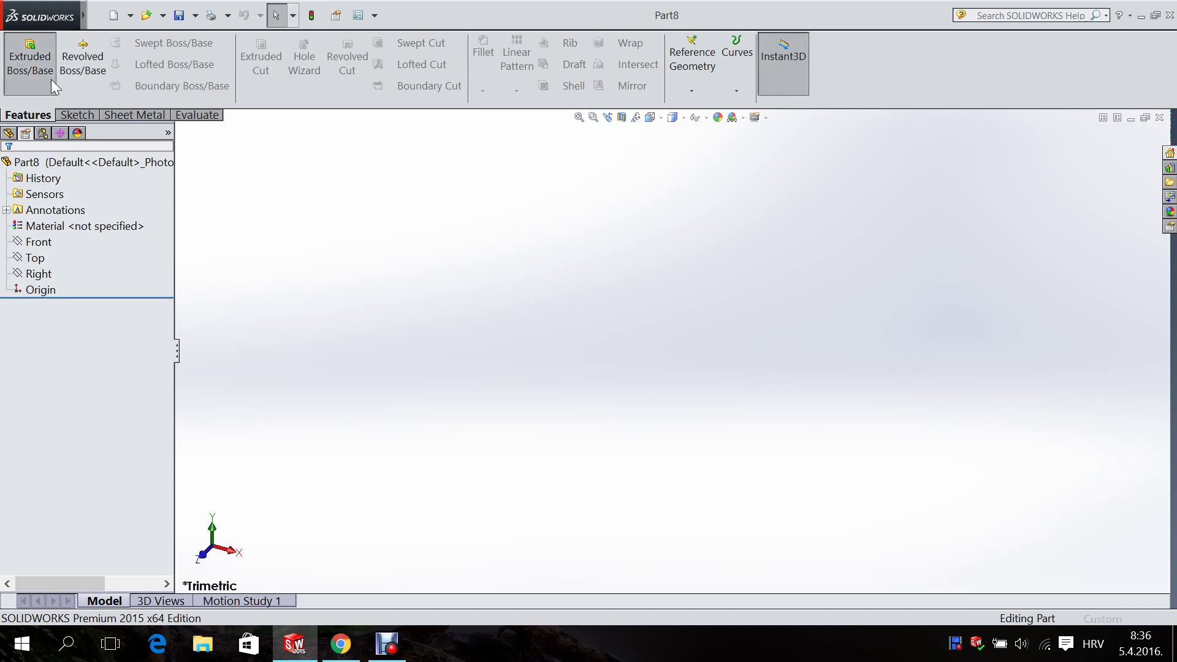
# Step: On the Front plane, sketch a rectangle from the origin with a circle inside it
pyautogui.click(653, 236)
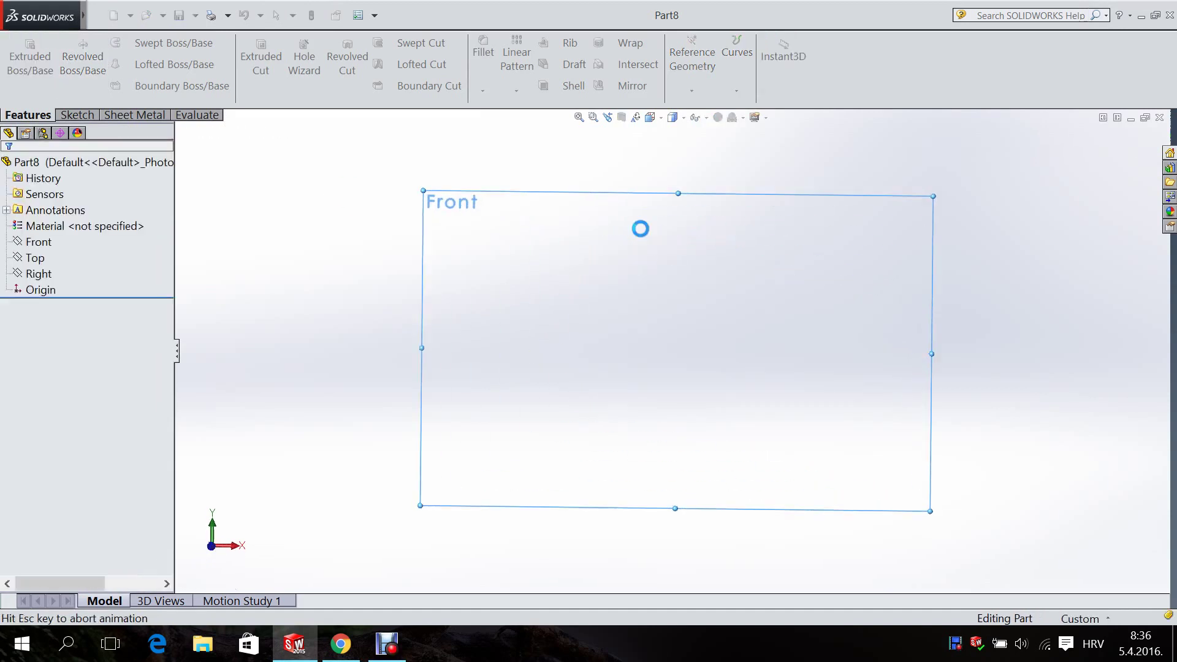
pyautogui.click(108, 68)
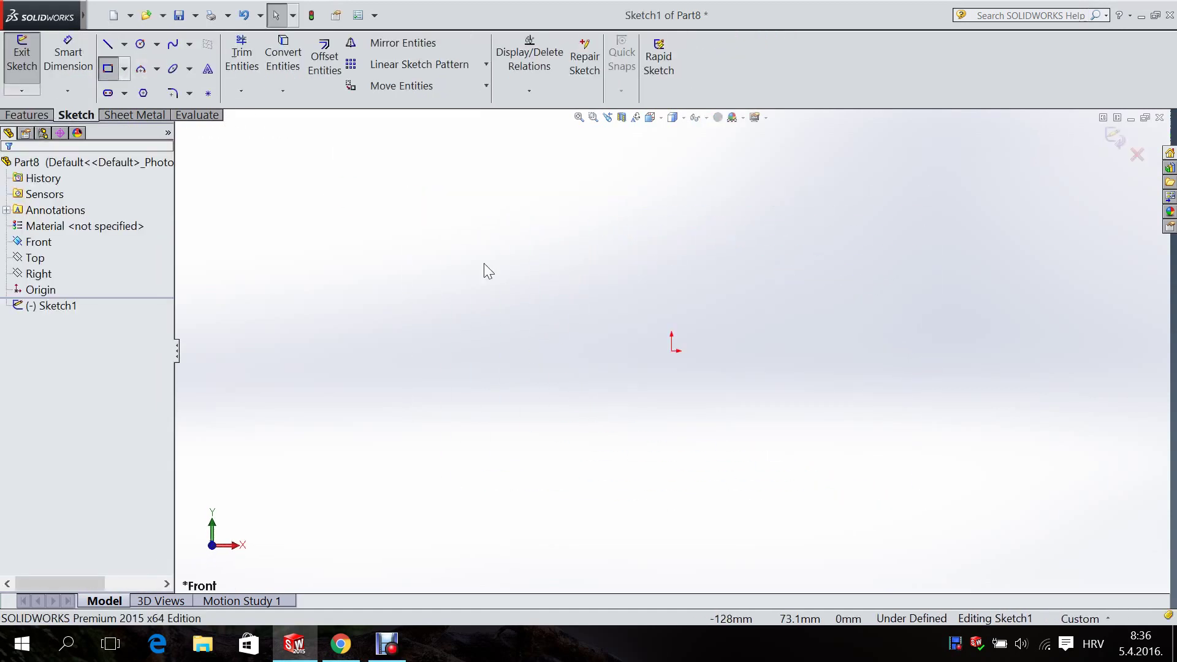
pyautogui.click(671, 351)
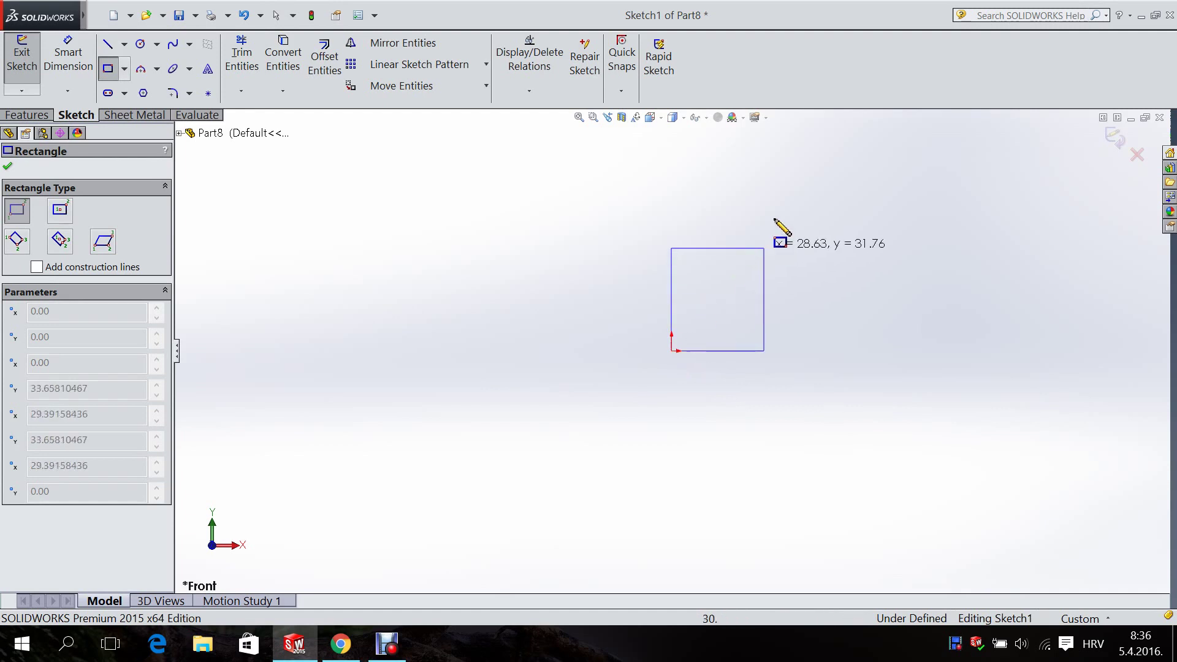
pyautogui.click(777, 202)
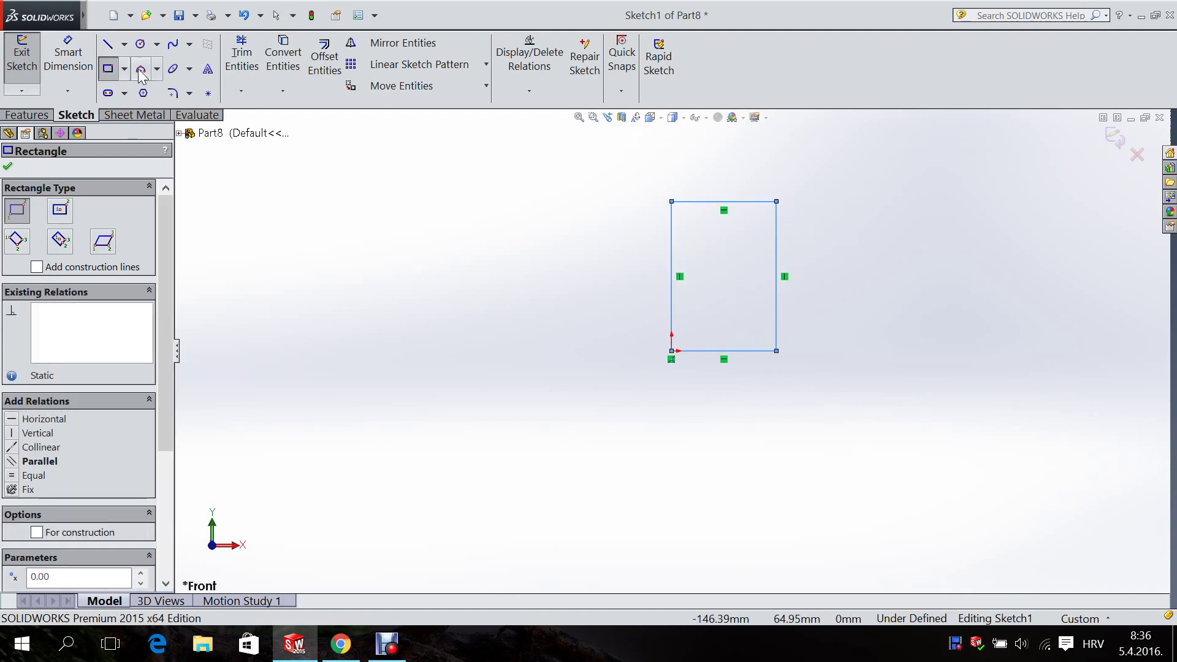
pyautogui.click(140, 43)
pyautogui.click(724, 269)
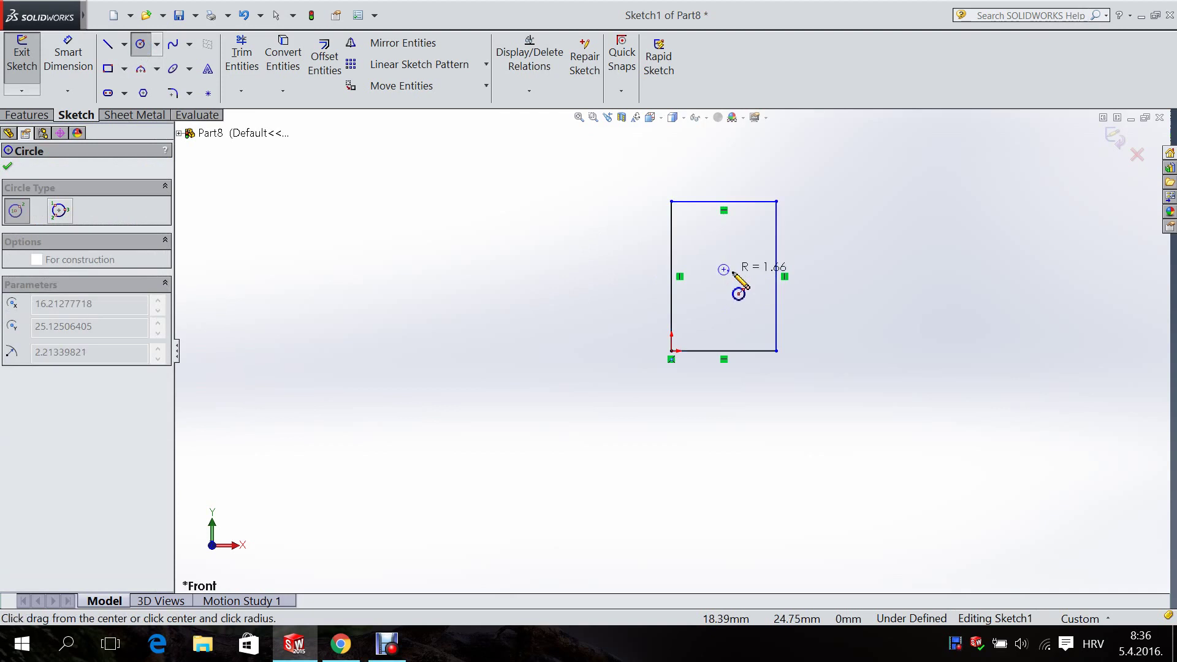
pyautogui.click(735, 270)
pyautogui.press('Escape')
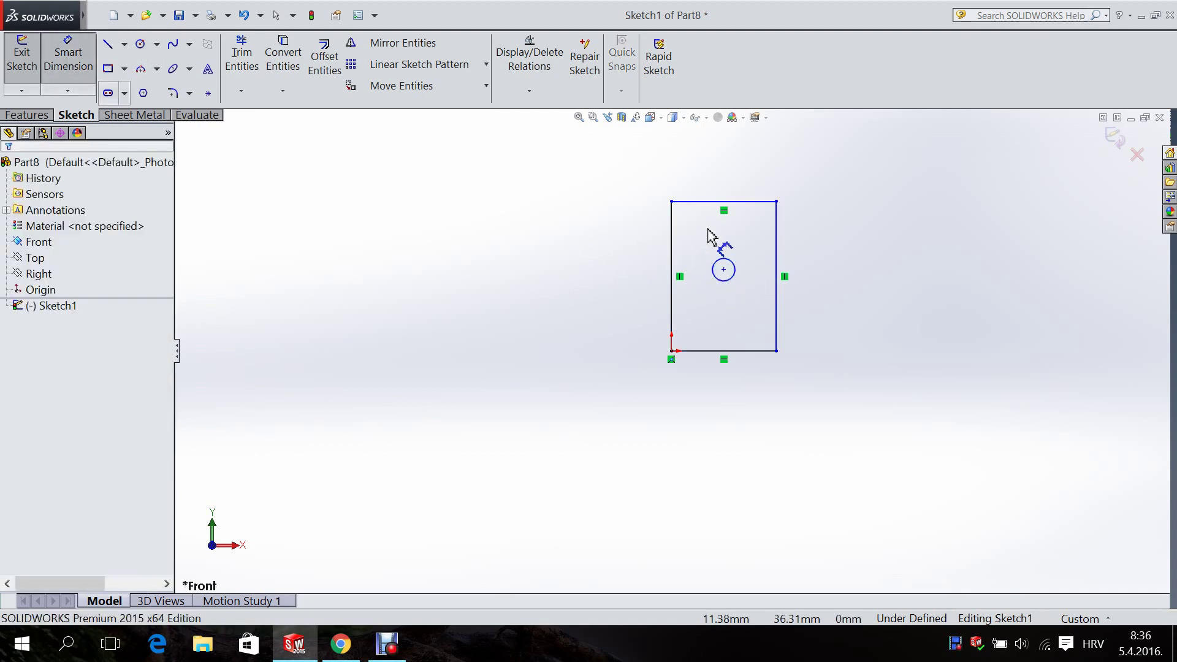
# Step: Dimension the rectangle 32.43 by 46.17 and the circle Ø14, then exit the sketch
pyautogui.click(712, 205)
pyautogui.click(740, 183)
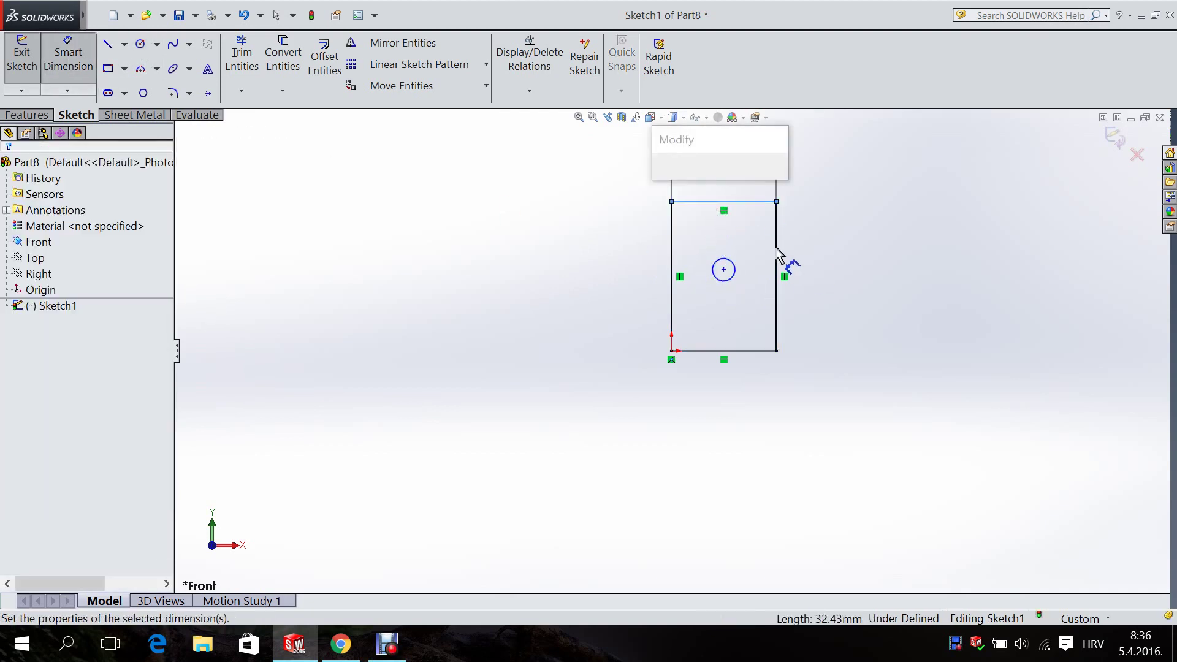
pyautogui.click(659, 176)
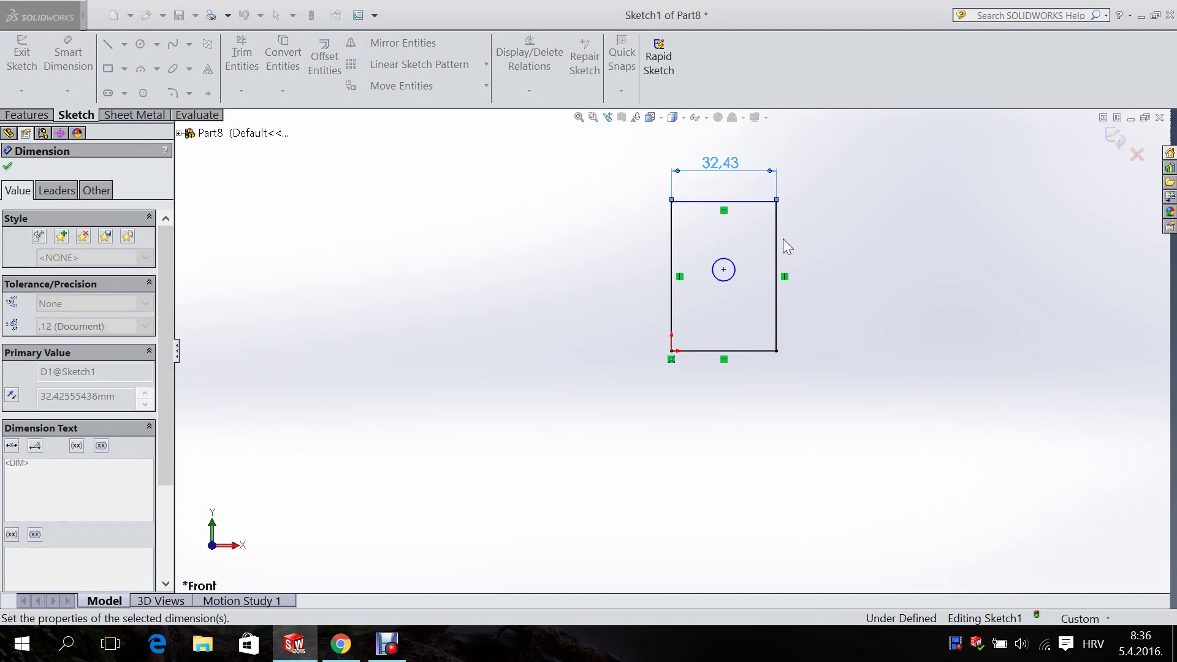
pyautogui.click(779, 252)
pyautogui.click(825, 277)
pyautogui.click(773, 271)
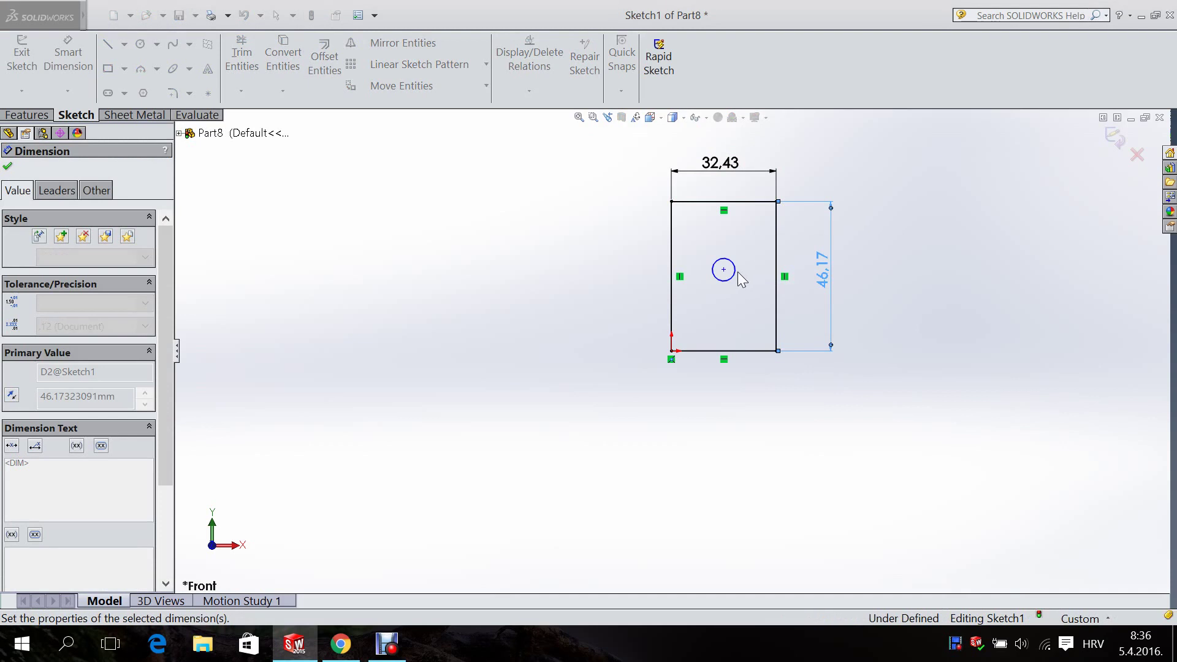
pyautogui.click(739, 283)
pyautogui.click(758, 309)
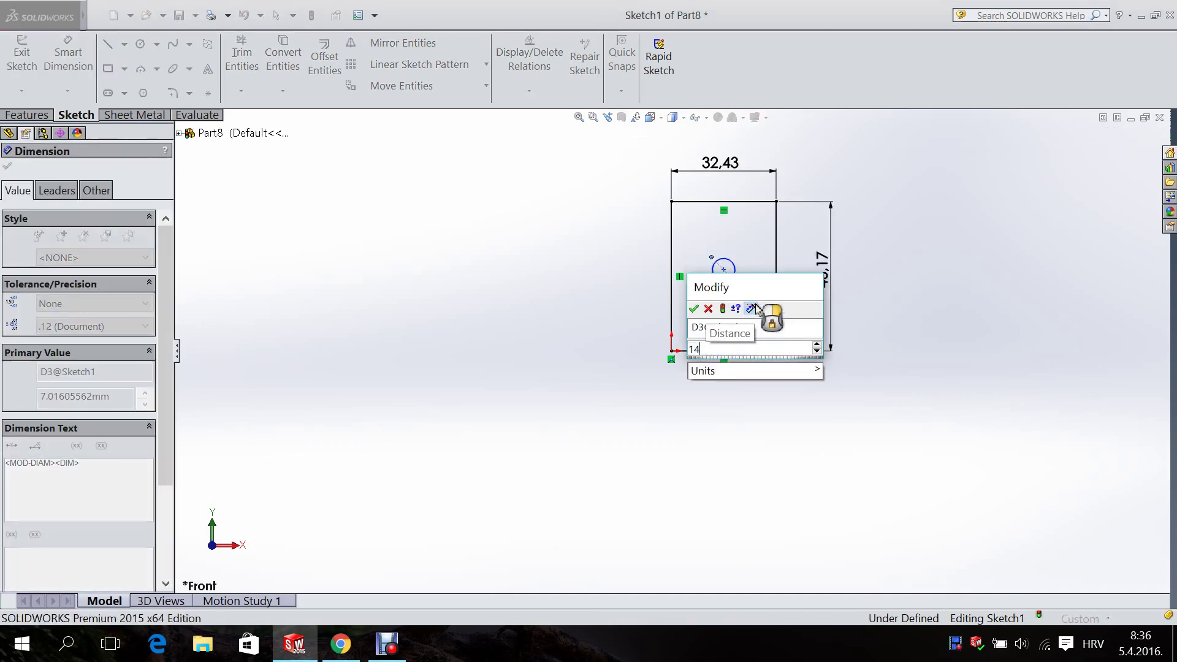
pyautogui.press('Return')
pyautogui.click(1115, 139)
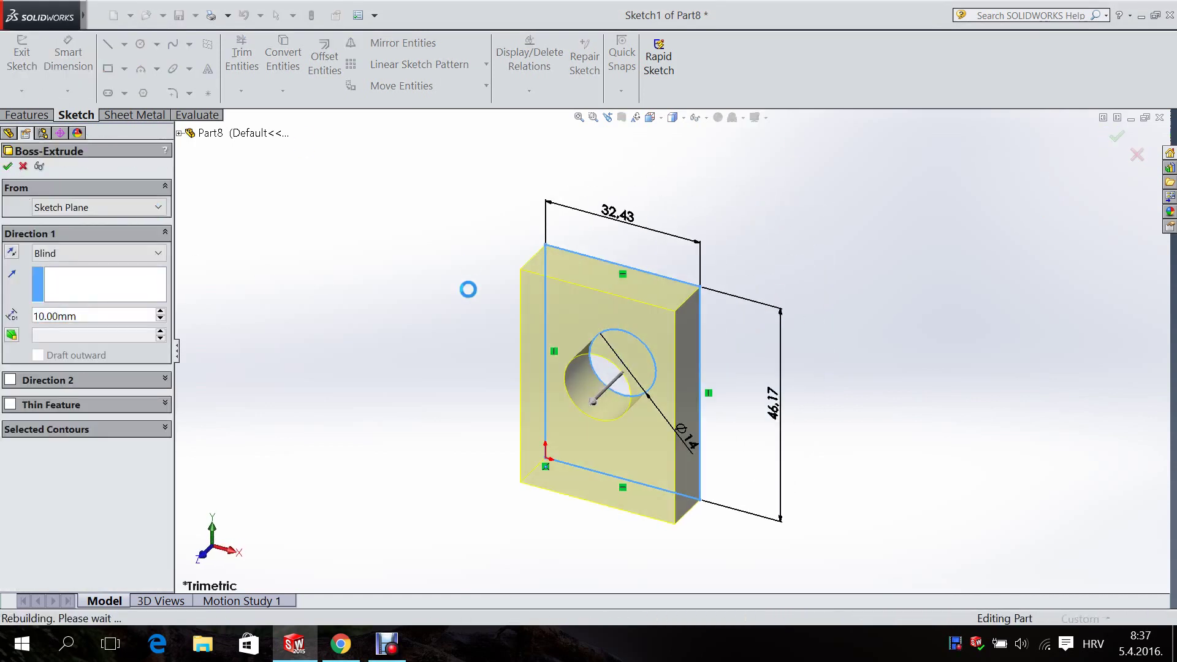
# Step: Accept the 10 mm Boss-Extrude, then cancel the attempt to make a drawing
pyautogui.press('Return')
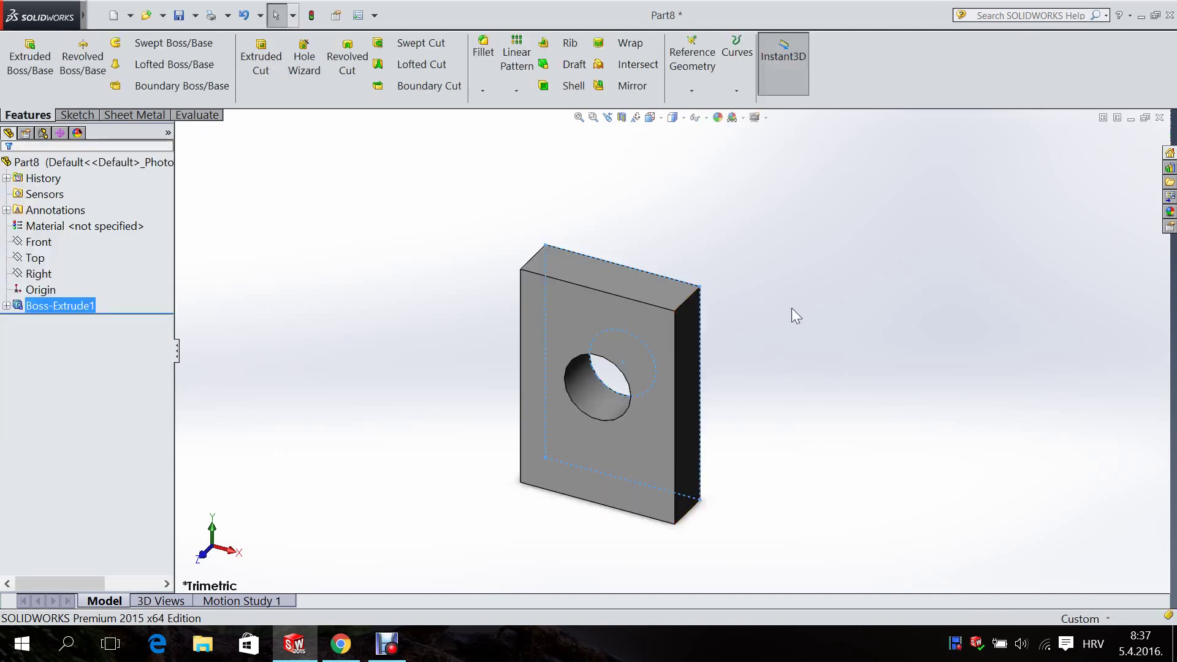
pyautogui.click(107, 15)
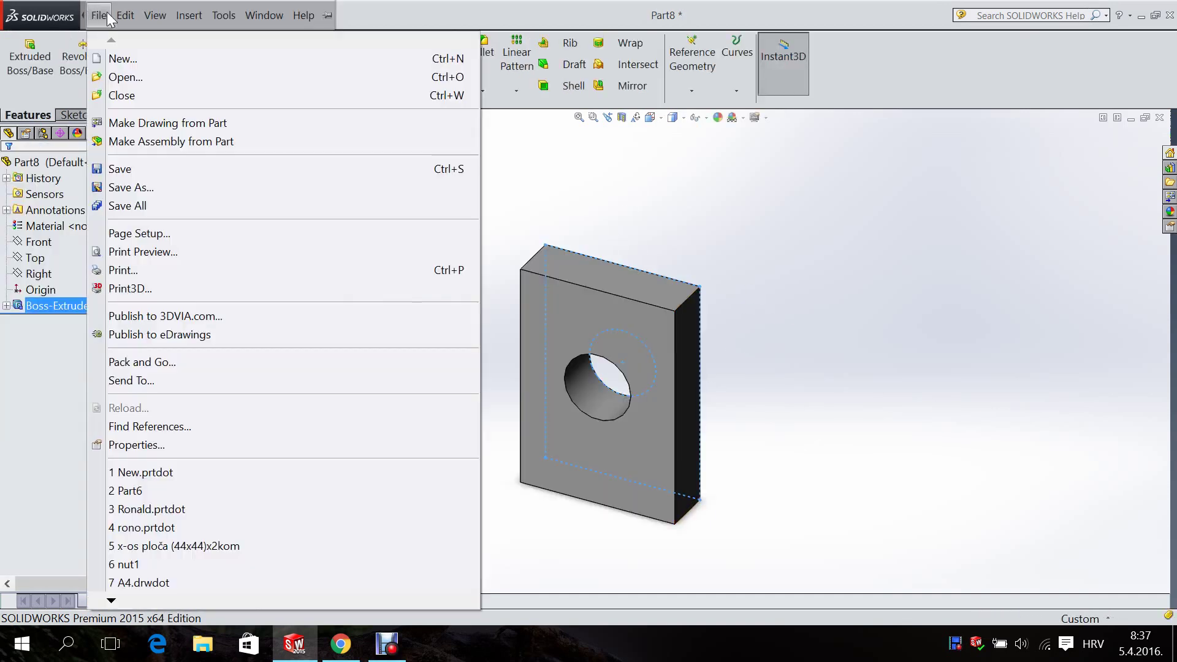
pyautogui.click(139, 125)
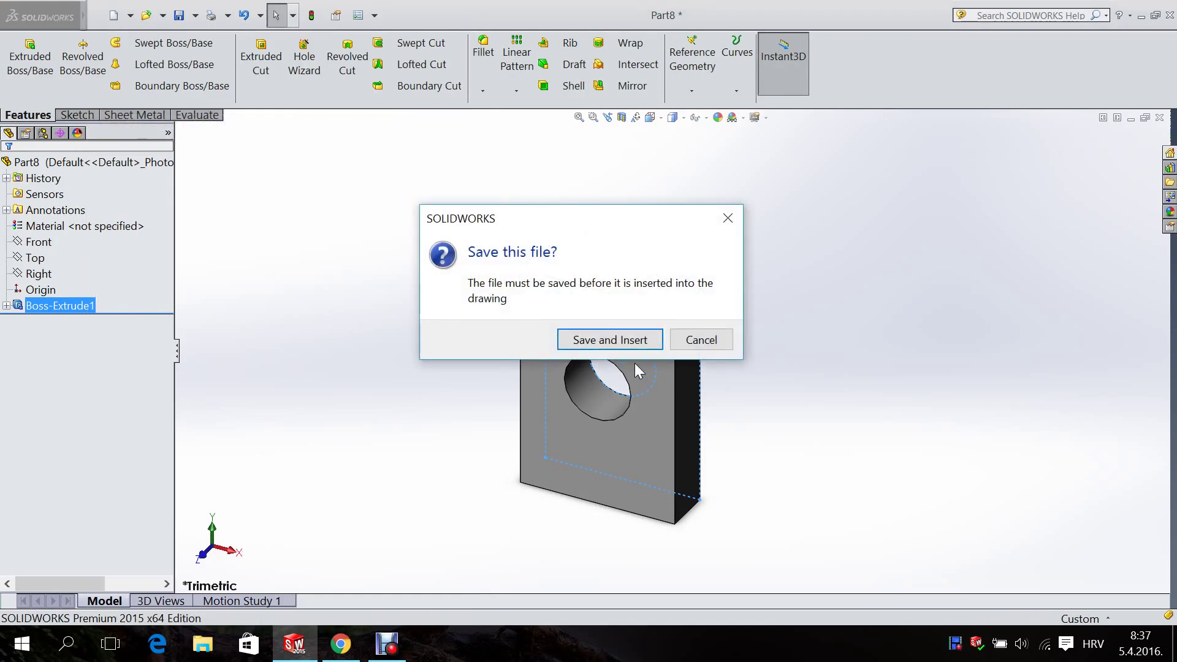
pyautogui.click(704, 341)
# Step: Save the part as Part8 on the Desktop and close it
pyautogui.click(98, 17)
pyautogui.click(134, 167)
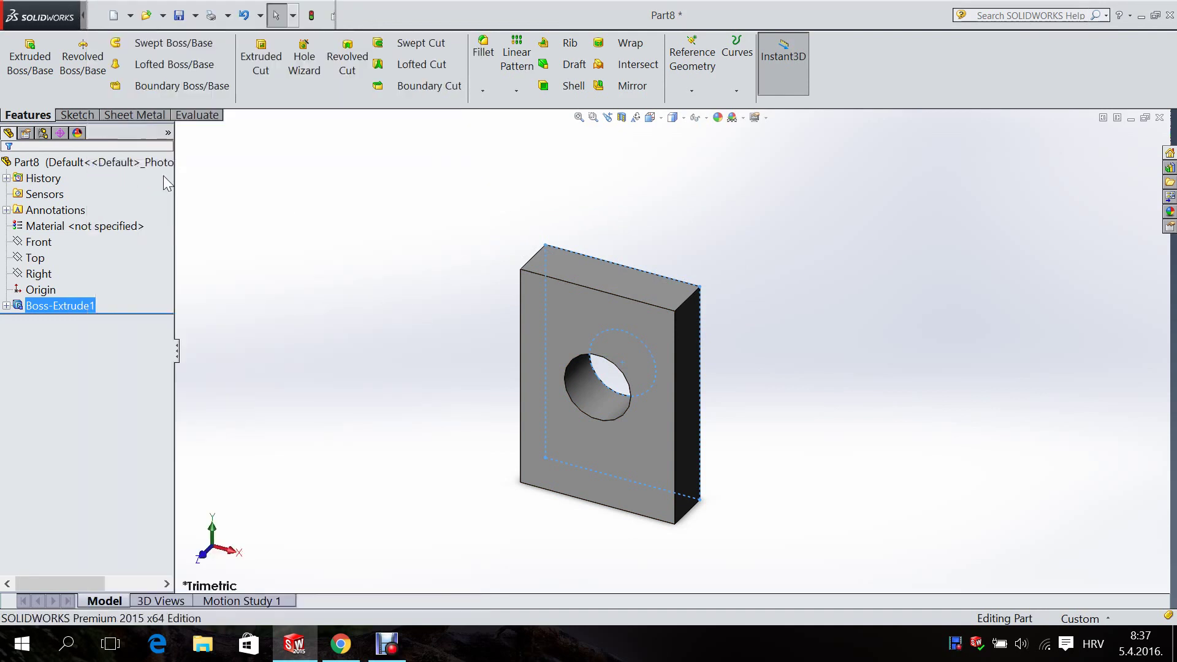
pyautogui.click(62, 180)
pyautogui.click(277, 366)
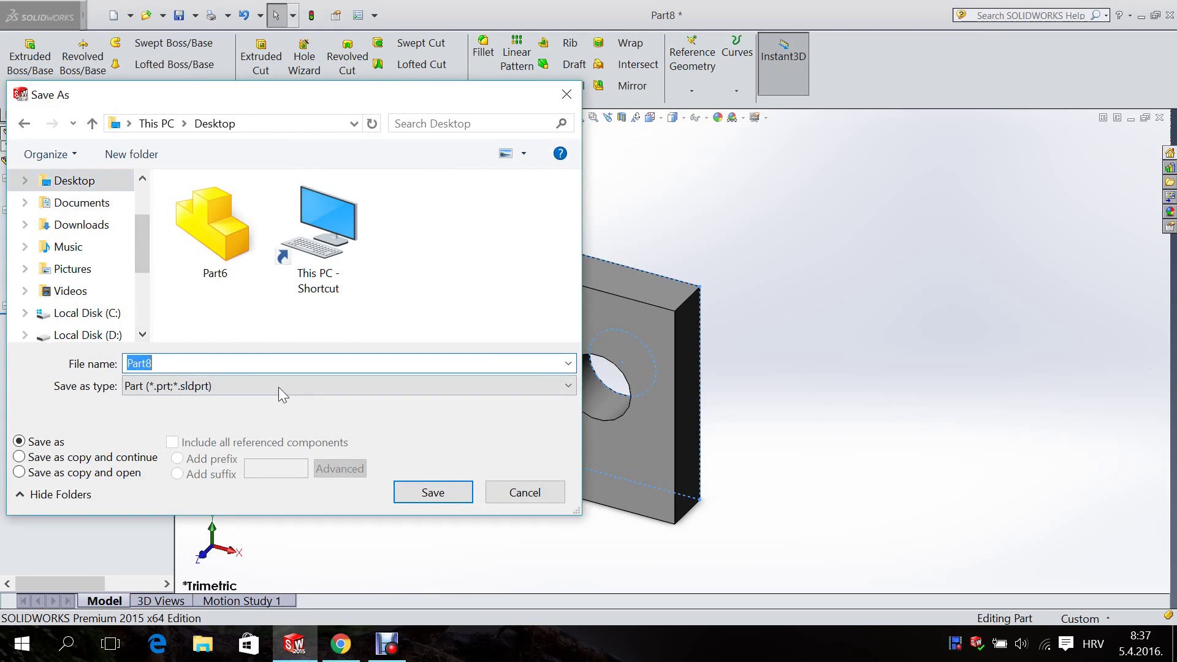
pyautogui.click(430, 491)
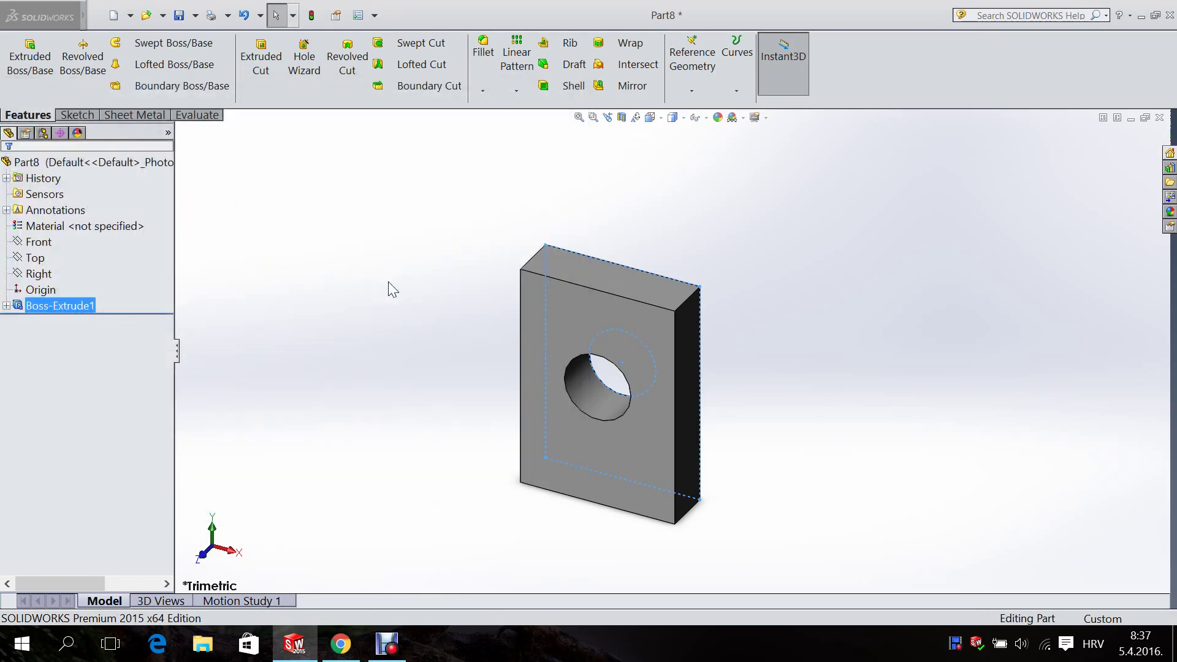
pyautogui.click(1159, 117)
# Step: Reopen the Part8 part from the Desktop
pyautogui.click(95, 17)
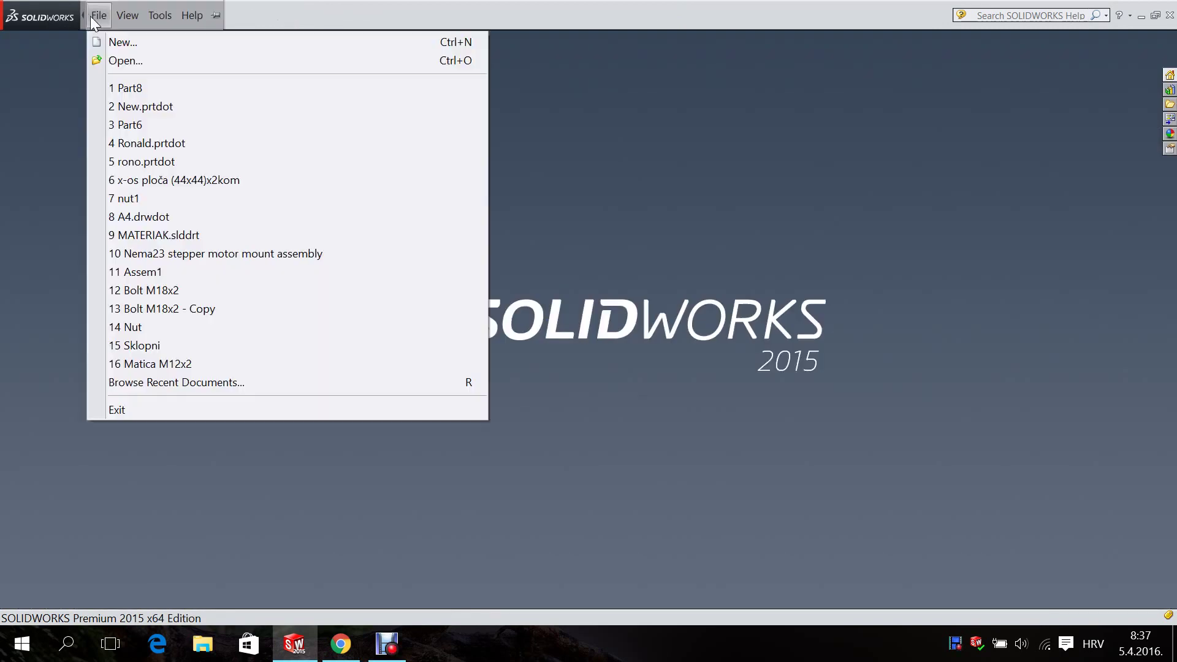
pyautogui.click(115, 43)
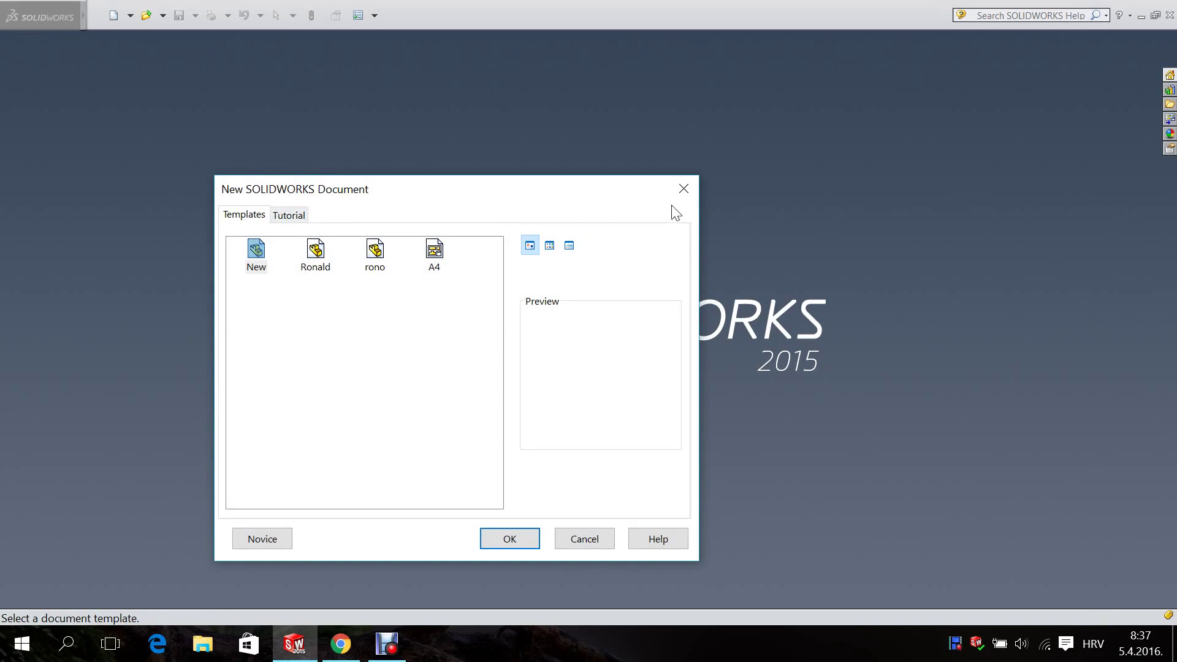
pyautogui.click(684, 189)
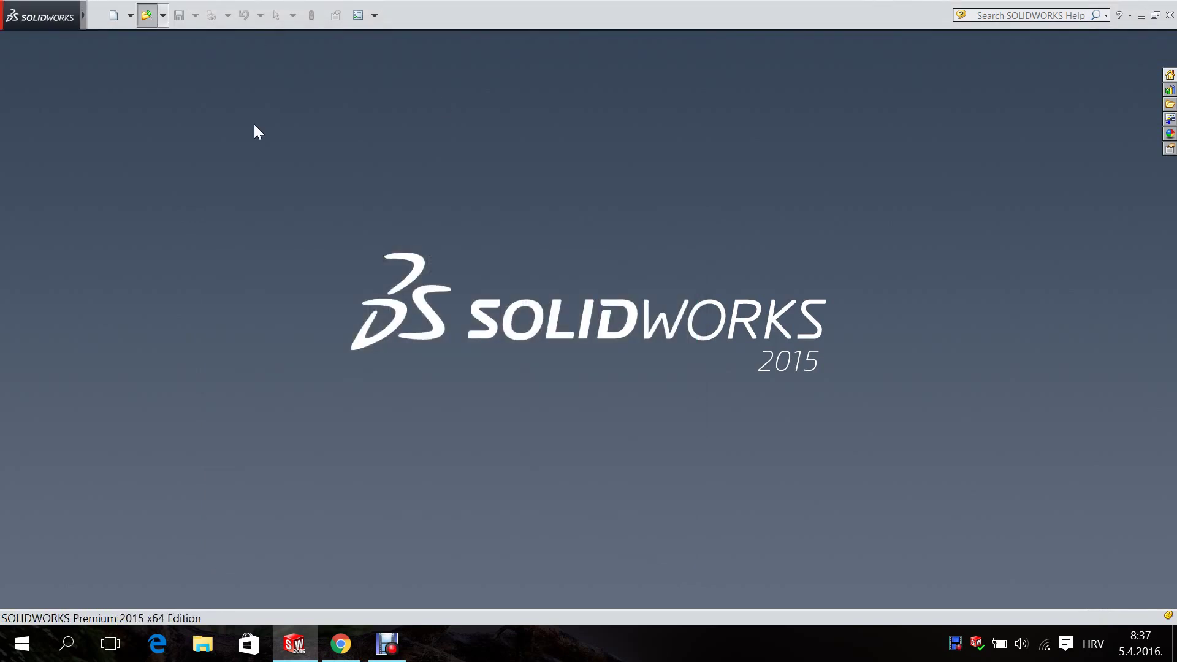
pyautogui.hotkey('ctrl', 'o')
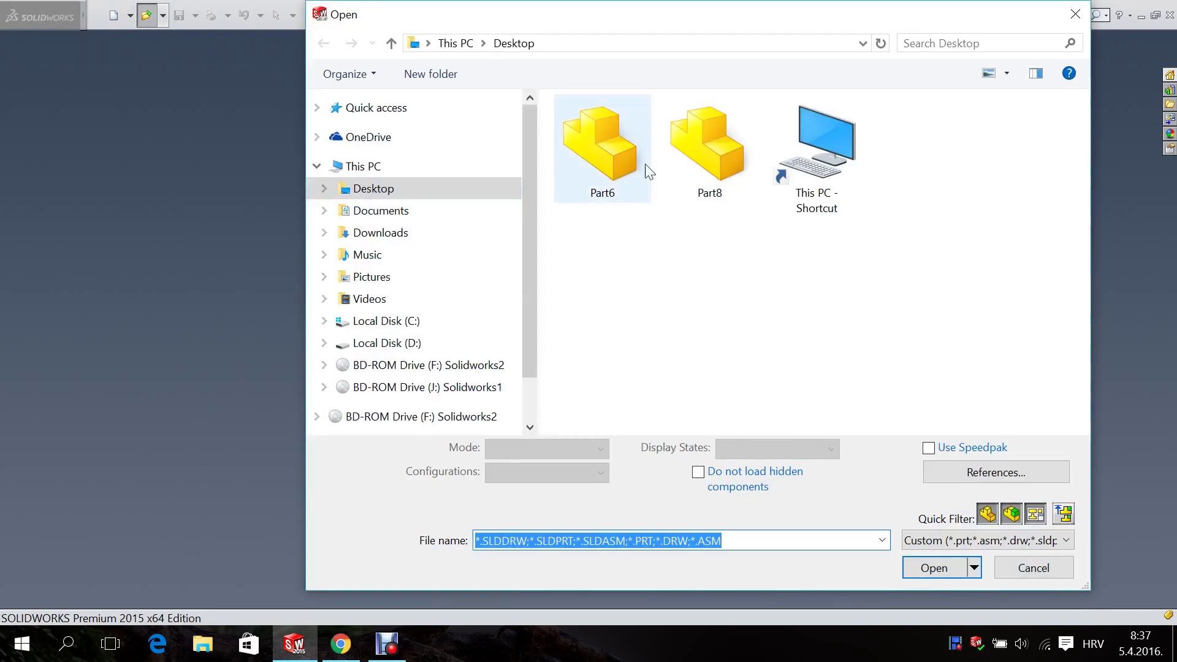
pyautogui.click(705, 153)
pyautogui.click(934, 565)
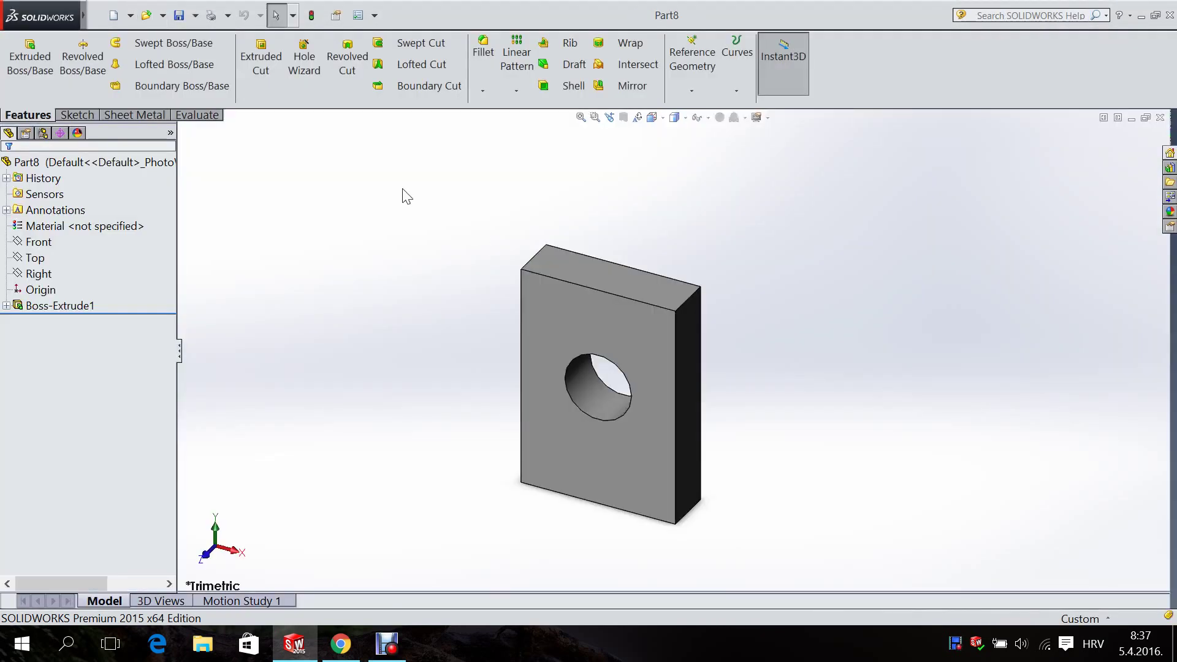
# Step: Make a Part8 drawing from the Tutorial draw template and collapse the View Palette
pyautogui.click(99, 15)
pyautogui.click(129, 123)
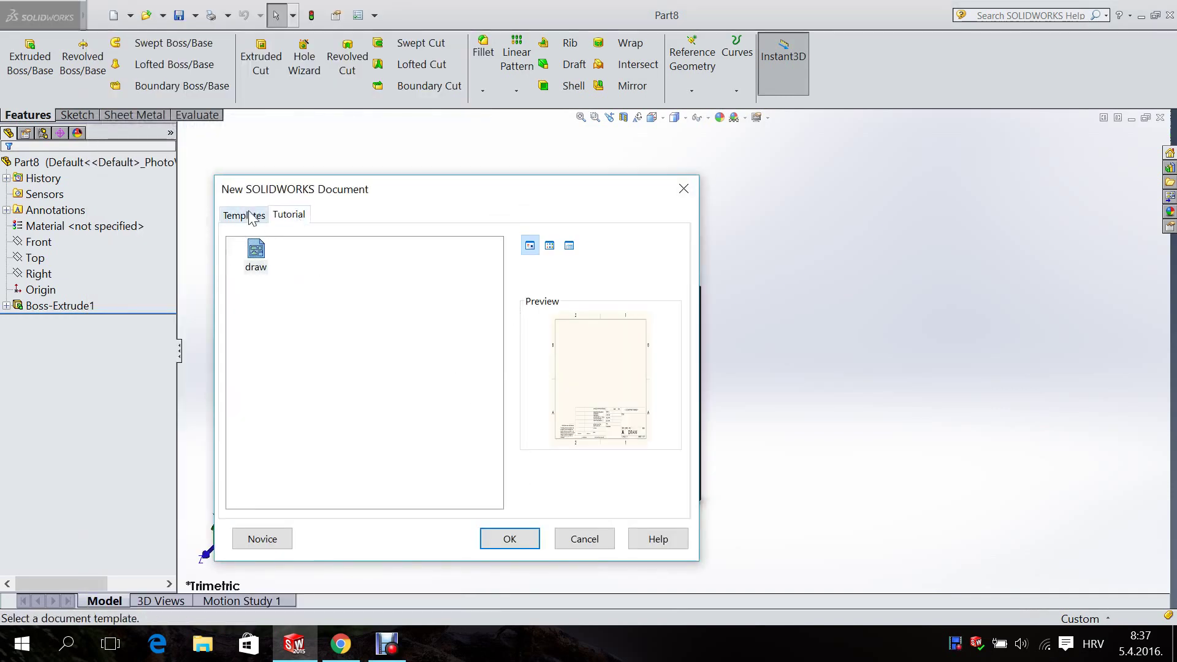
pyautogui.click(283, 218)
pyautogui.click(509, 539)
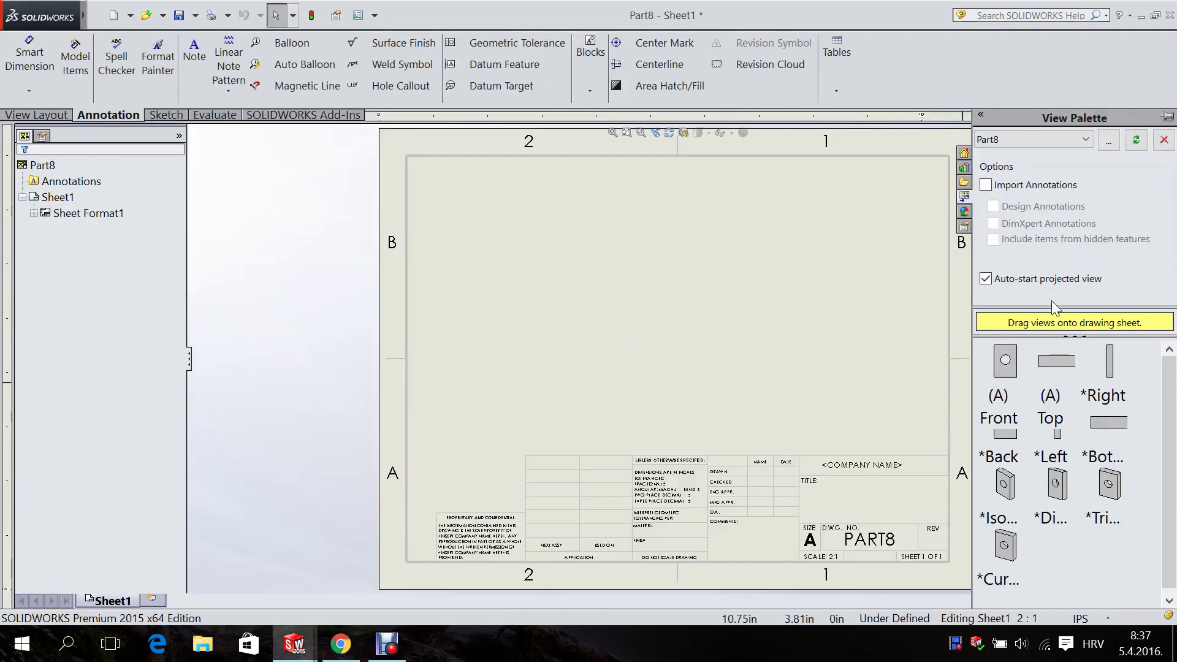
pyautogui.click(337, 259)
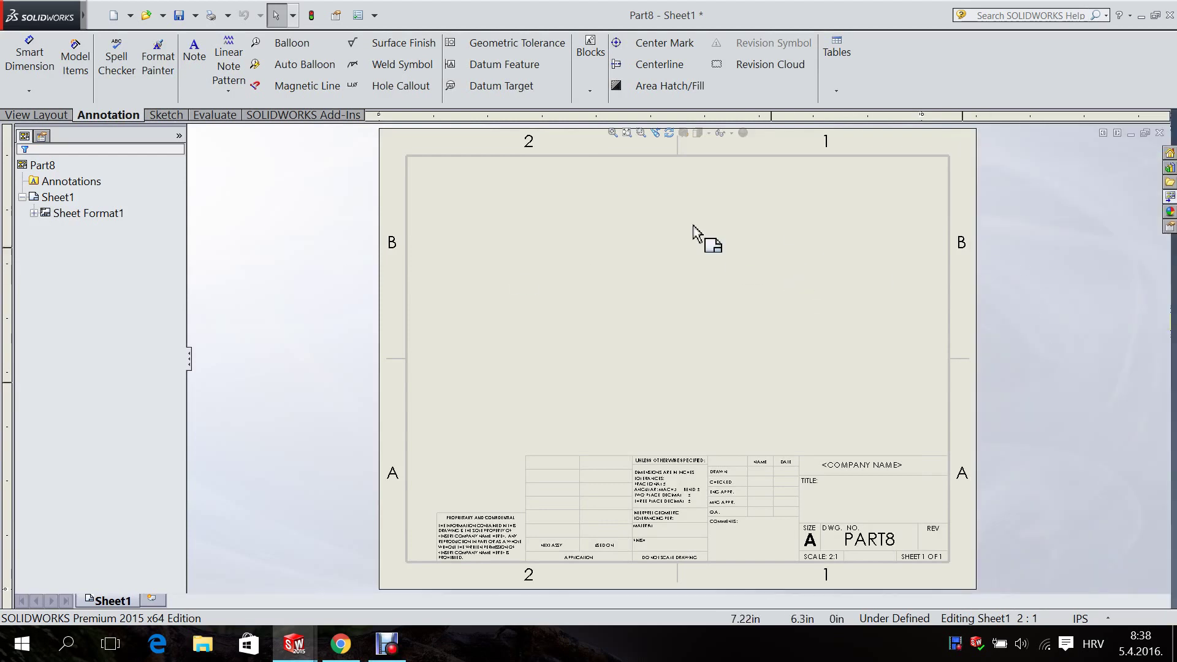
pyautogui.click(374, 15)
# Step: Change the drawing's document units from IPS to MMGS, then return to the Dimensions page
pyautogui.click(399, 35)
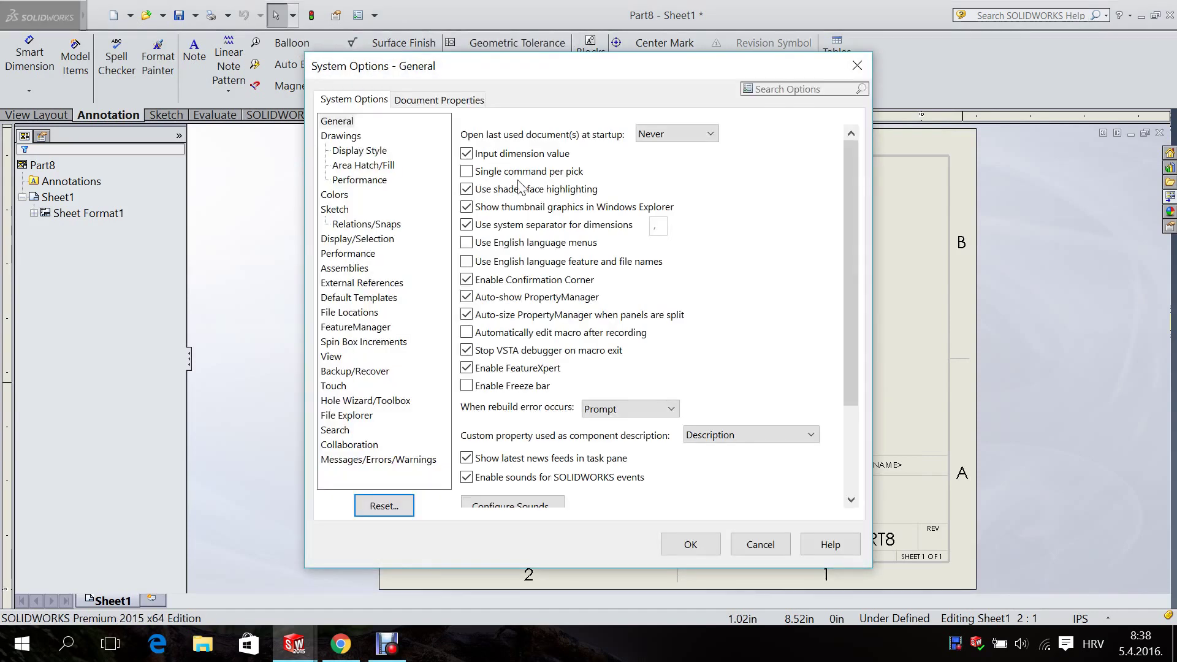
pyautogui.click(417, 102)
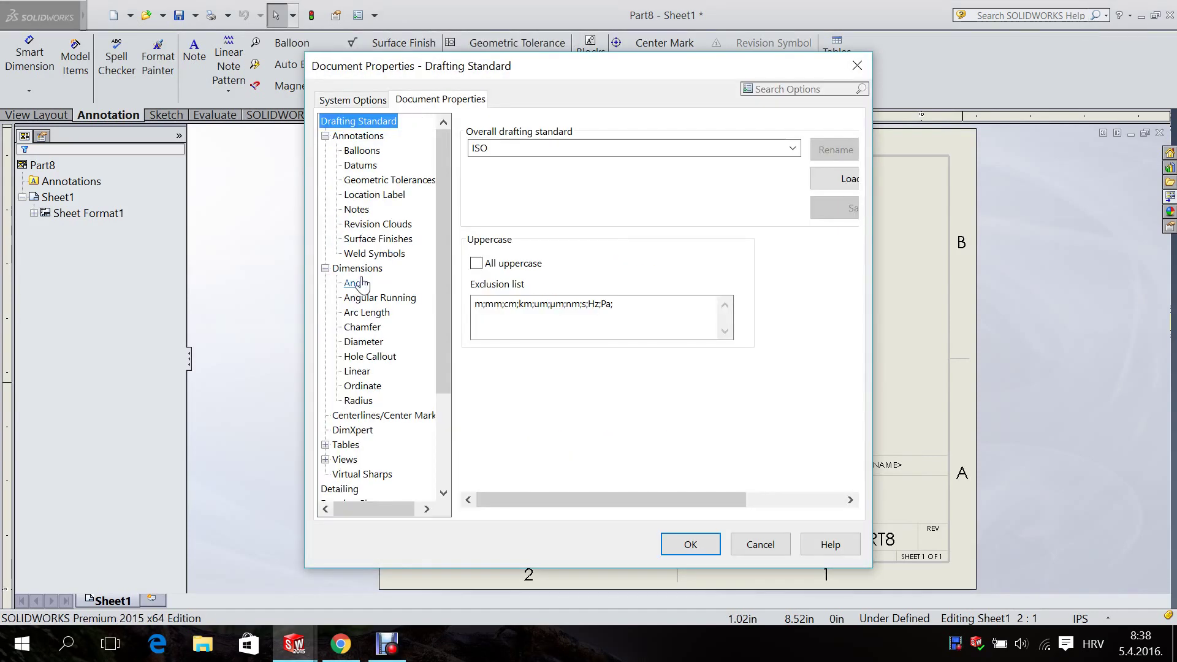
pyautogui.click(362, 273)
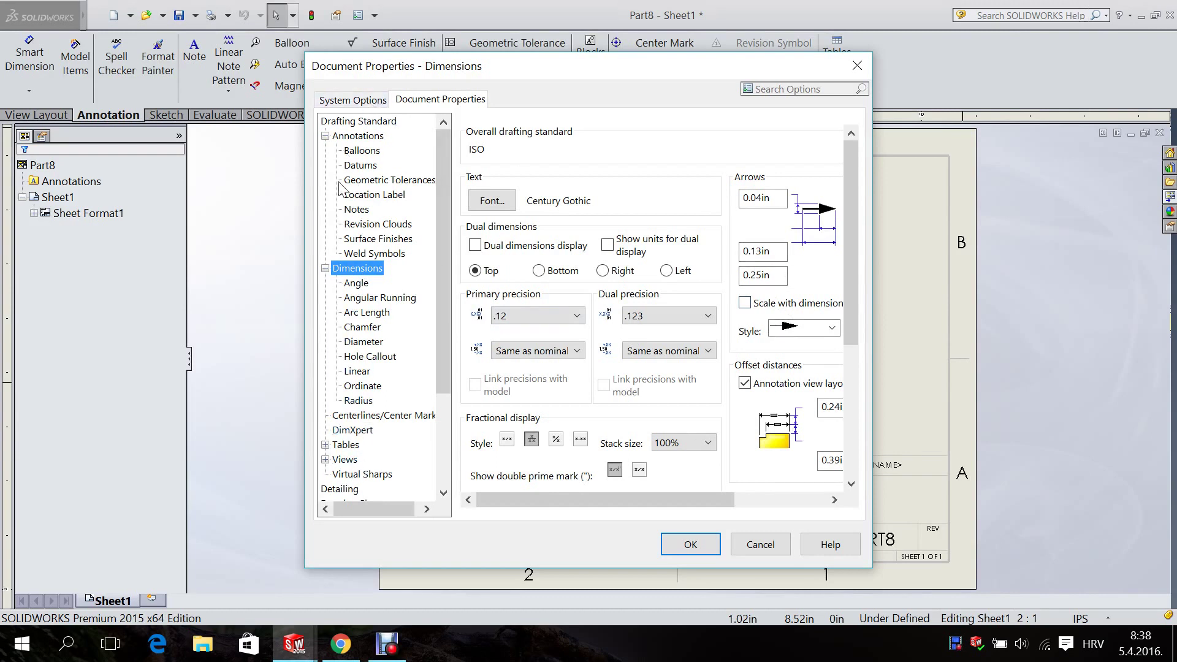
pyautogui.click(325, 268)
pyautogui.click(331, 400)
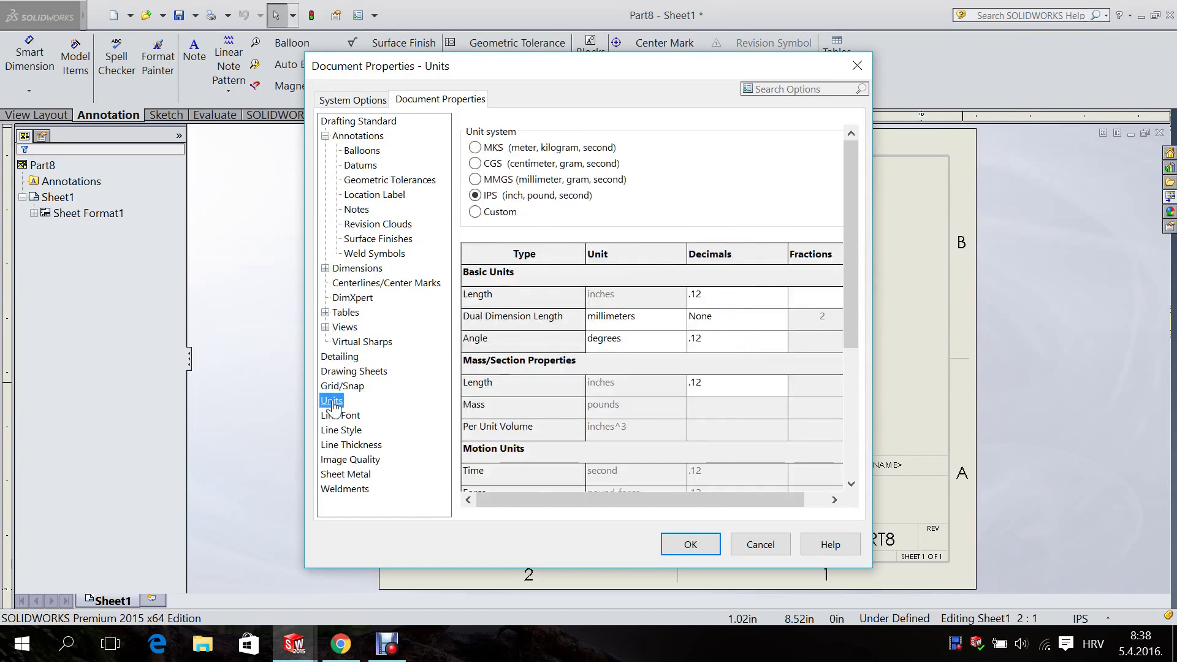
pyautogui.click(475, 180)
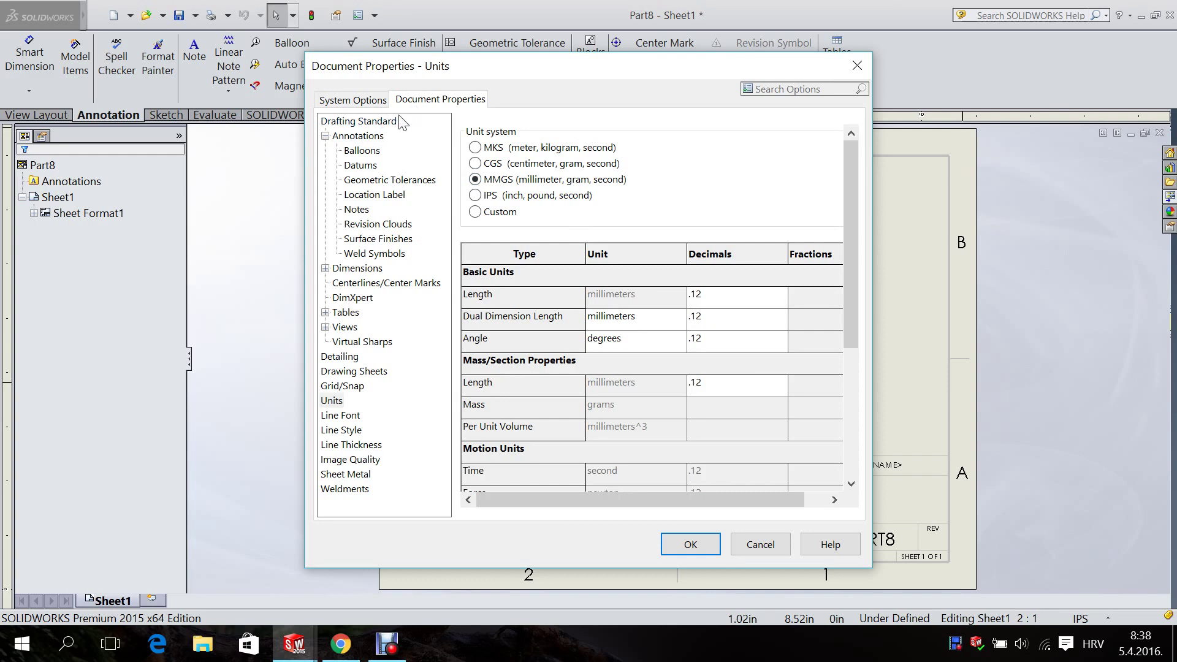
pyautogui.click(324, 269)
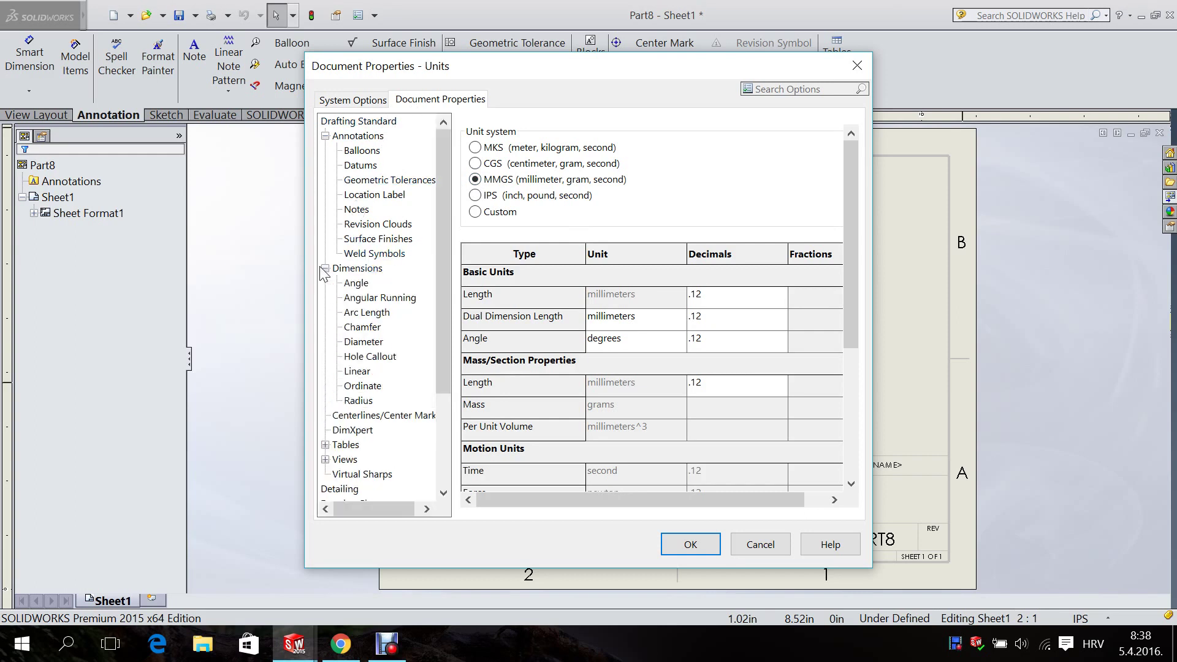
pyautogui.click(358, 269)
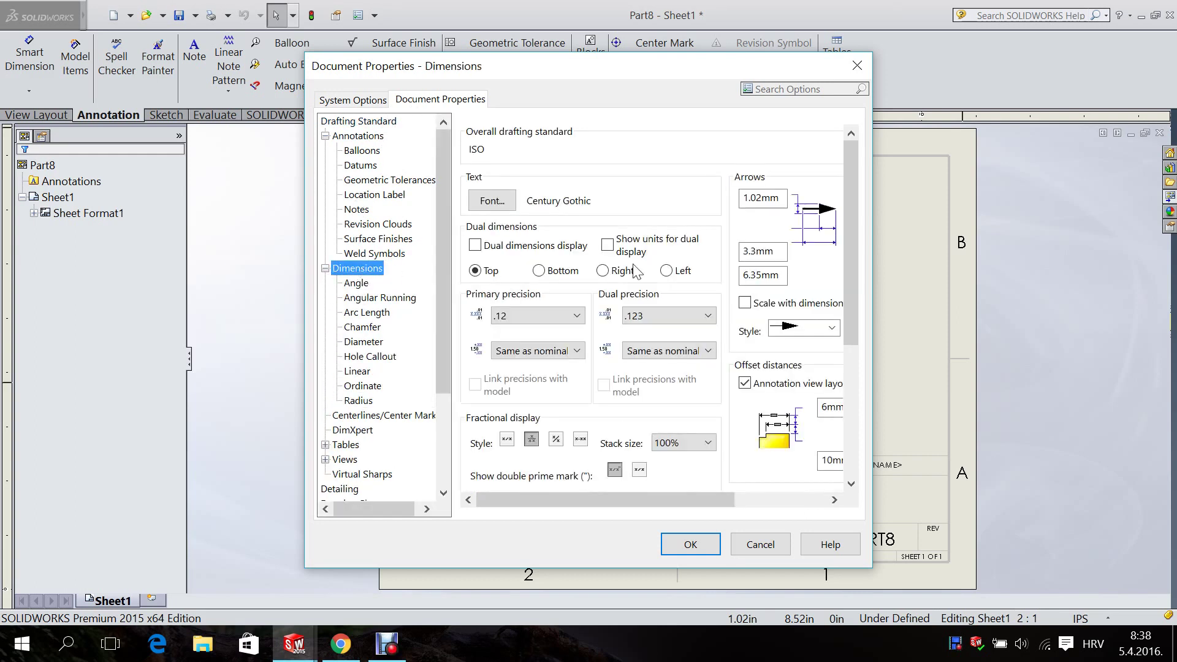
# Step: Set the three dimension arrow sizes to 1.4, 2.8 and 6 mm
pyautogui.doubleClick(760, 197)
pyautogui.write('1,8')
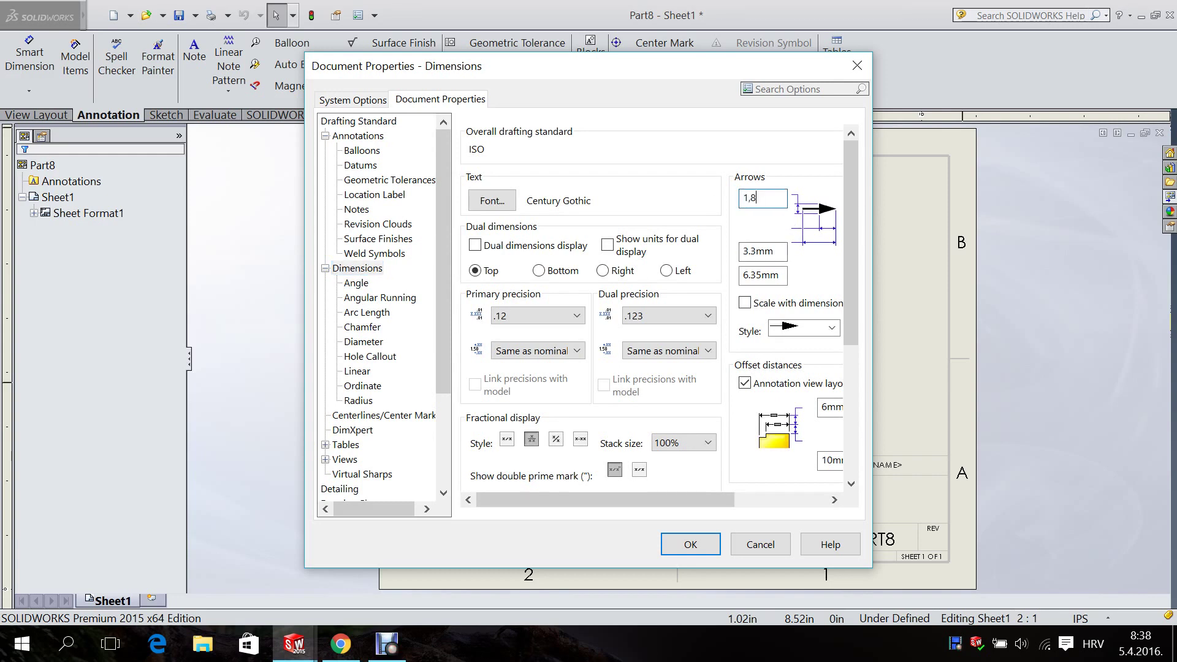
pyautogui.press('Tab')
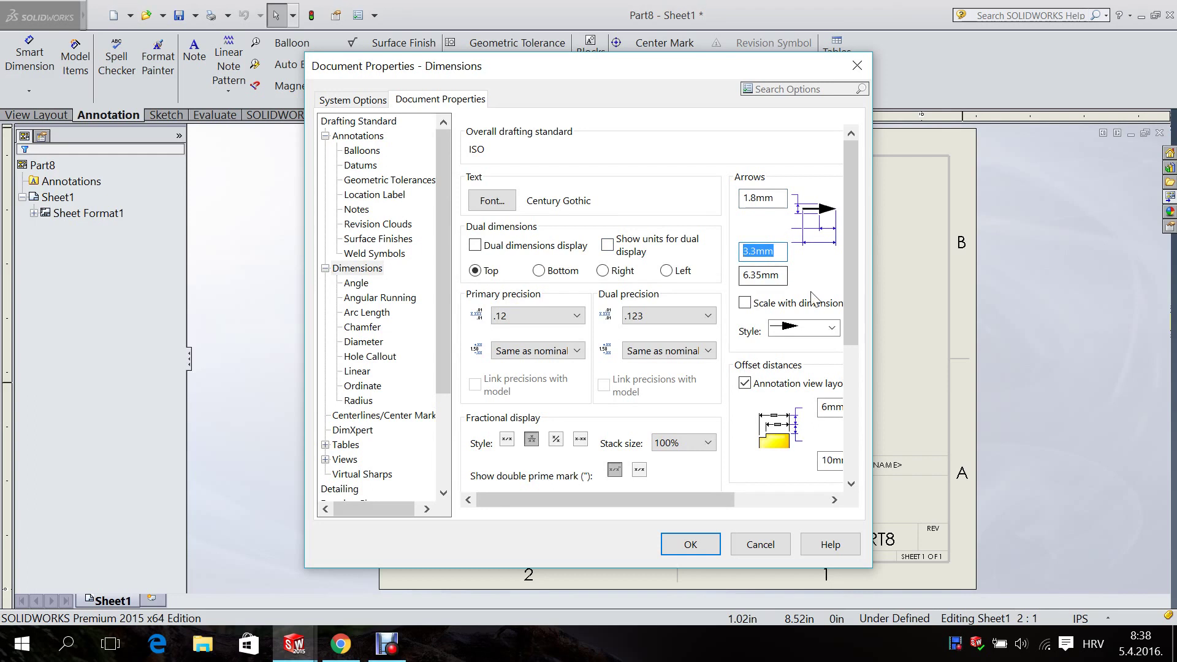
pyautogui.write('2,')
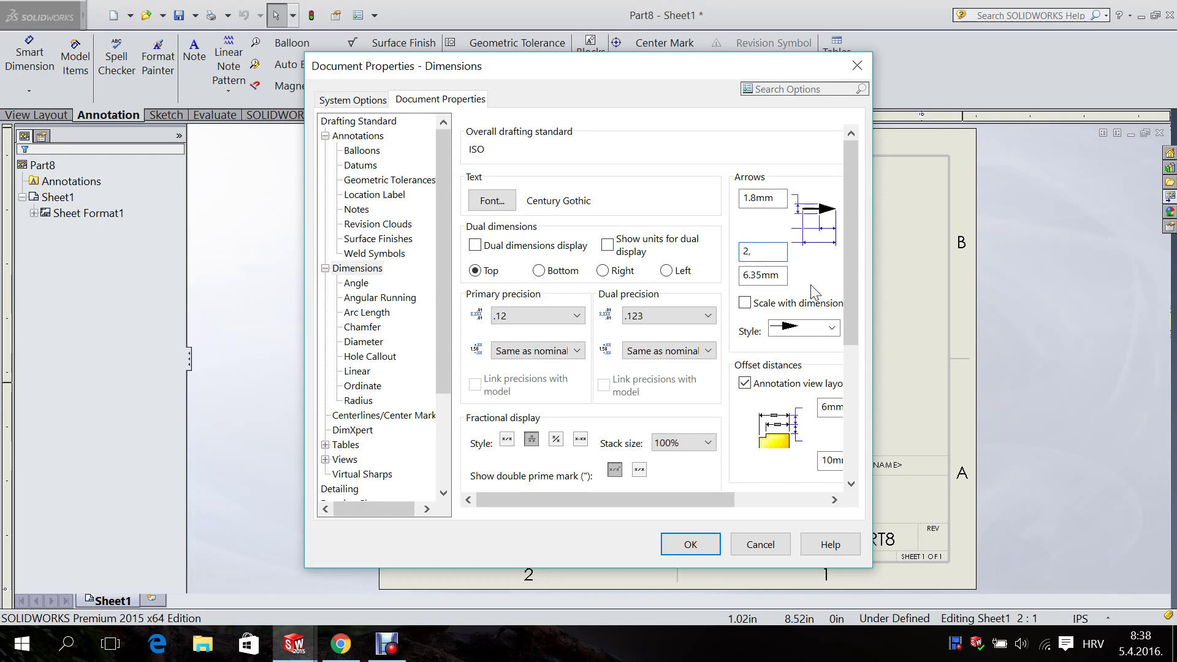
pyautogui.click(782, 197)
pyautogui.write('1.6')
pyautogui.press('Tab')
pyautogui.write('2')
pyautogui.hotkey('ctrl', 'z')
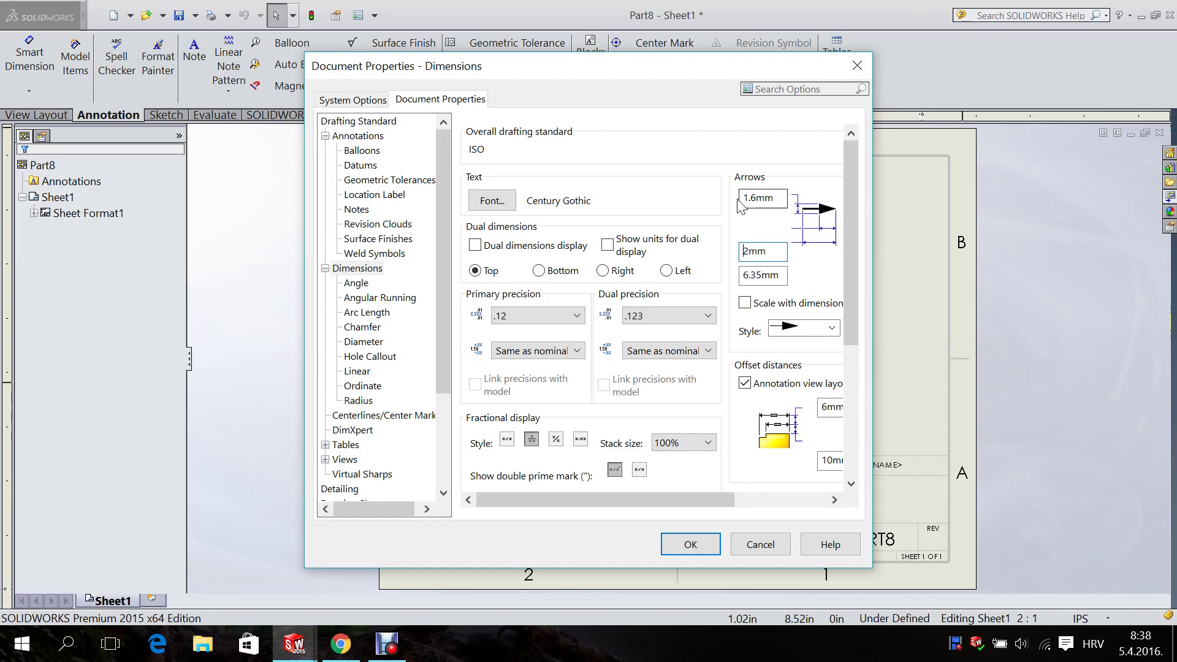
pyautogui.hotkey('shift', 'Tab')
pyautogui.write('1')
pyautogui.press('Tab')
pyautogui.write('2')
pyautogui.press('Tab')
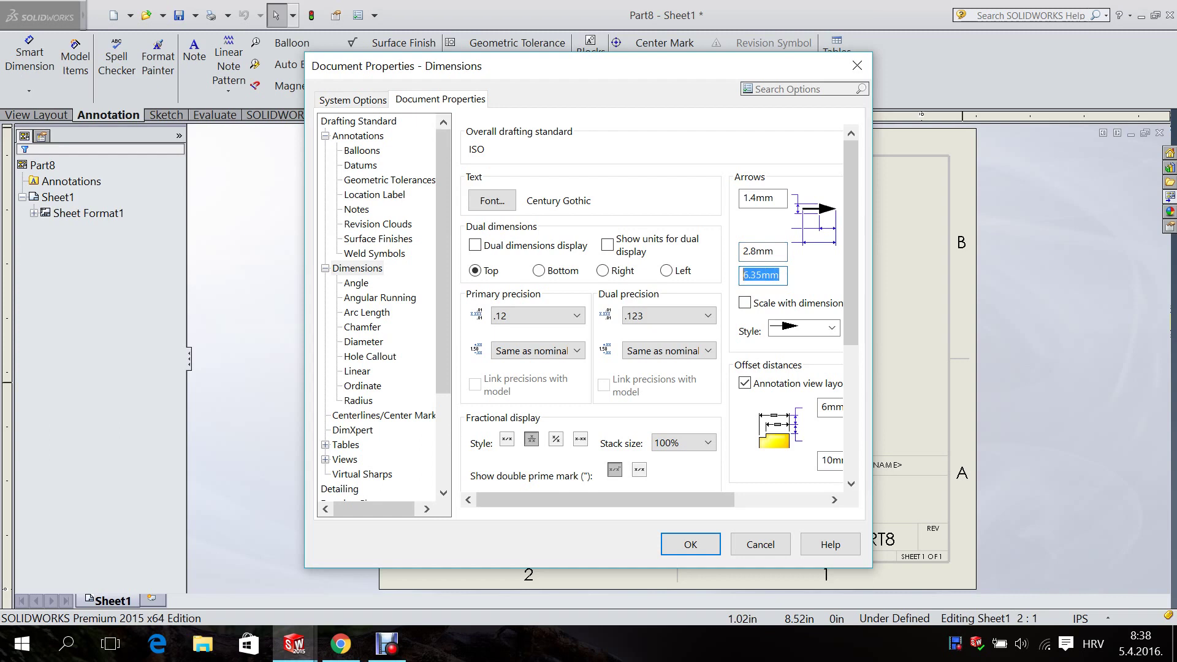
pyautogui.write('6')
# Step: Enable 'Display second outside arrow' for hole callouts and accept the document properties
pyautogui.moveTo(849, 301); pyautogui.dragTo(878, 427)
pyautogui.click(371, 356)
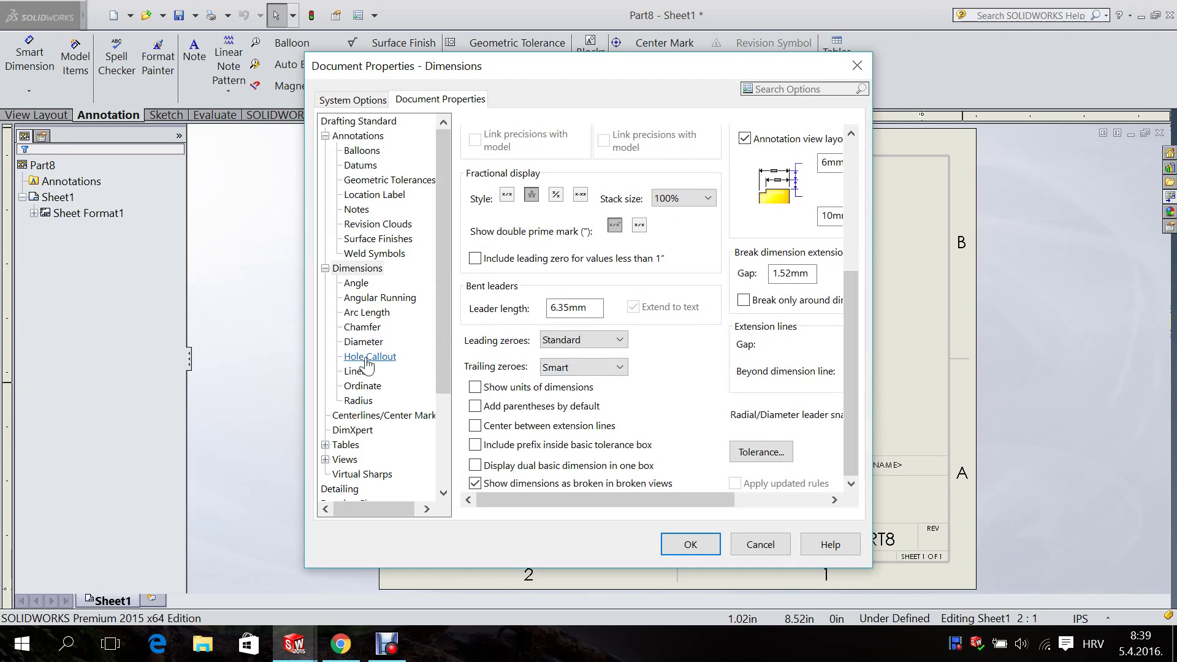
pyautogui.moveTo(850, 348); pyautogui.dragTo(849, 423)
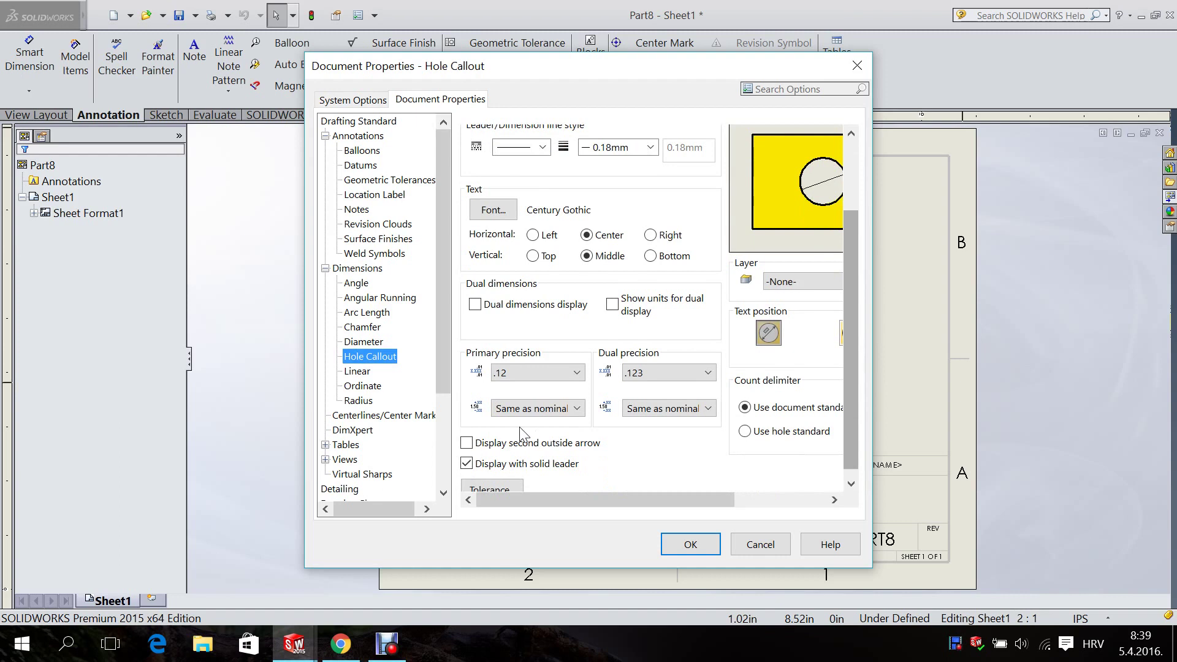
pyautogui.click(467, 443)
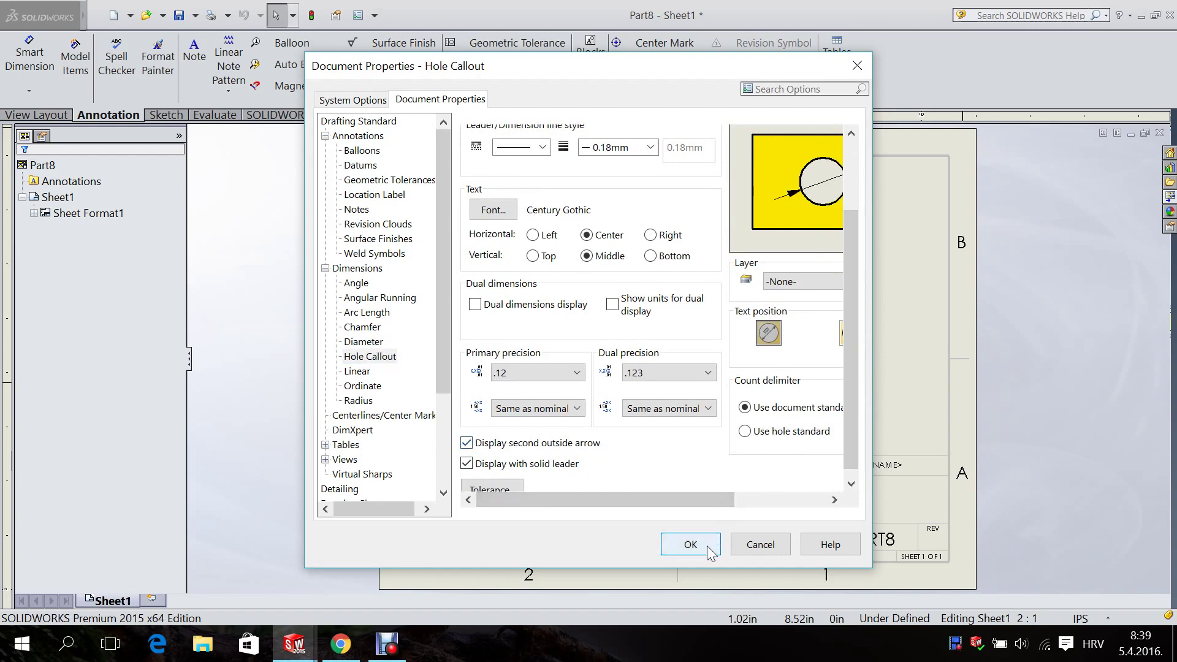
pyautogui.click(690, 545)
# Step: Set the Dimensions font in Document Properties to 12 points
pyautogui.click(374, 15)
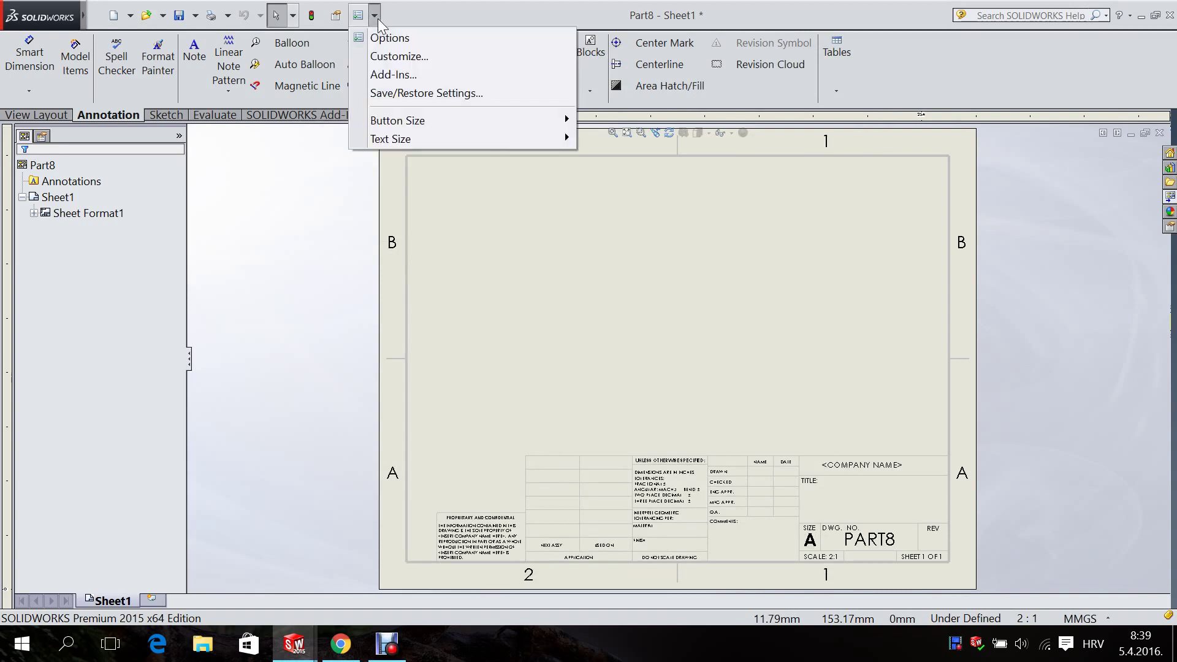
pyautogui.click(386, 38)
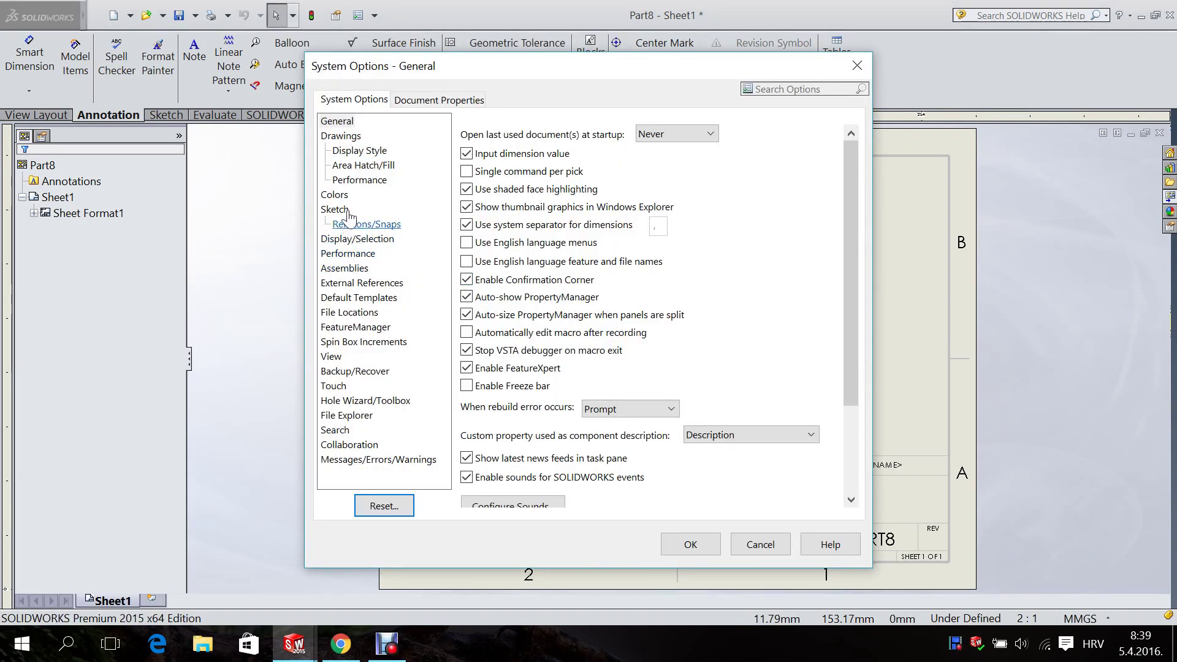
pyautogui.click(423, 100)
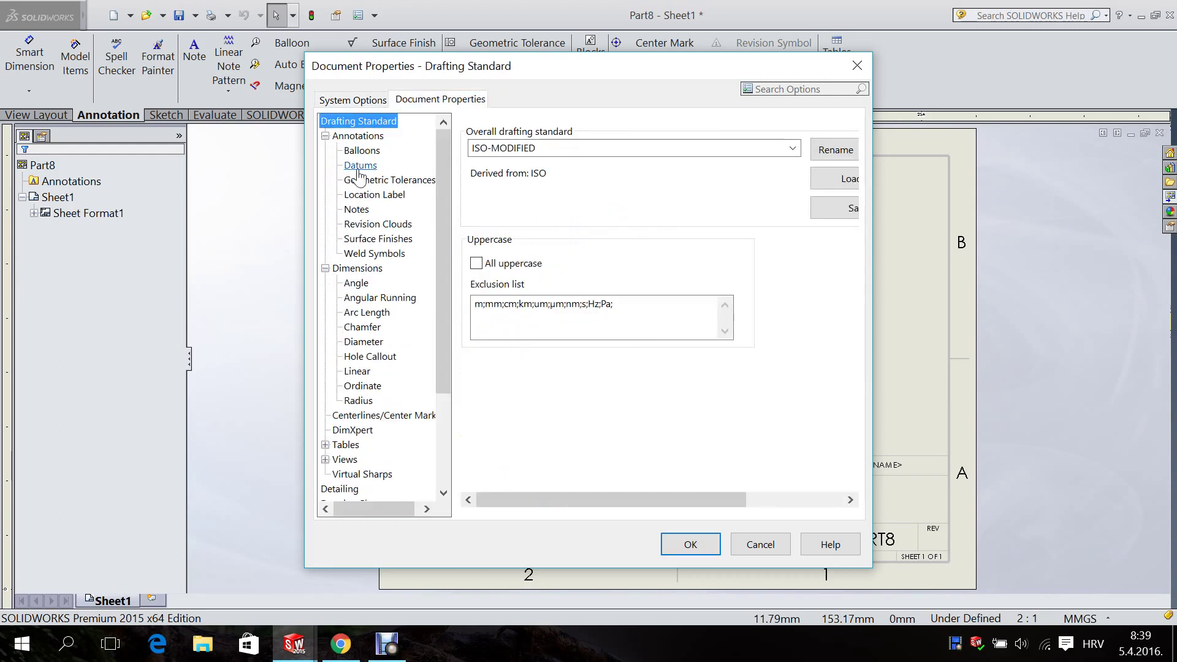
pyautogui.click(356, 268)
pyautogui.moveTo(850, 298)
pyautogui.mouseDown()
pyautogui.moveTo(858, 314)
pyautogui.moveTo(855, 263)
pyautogui.mouseUp()
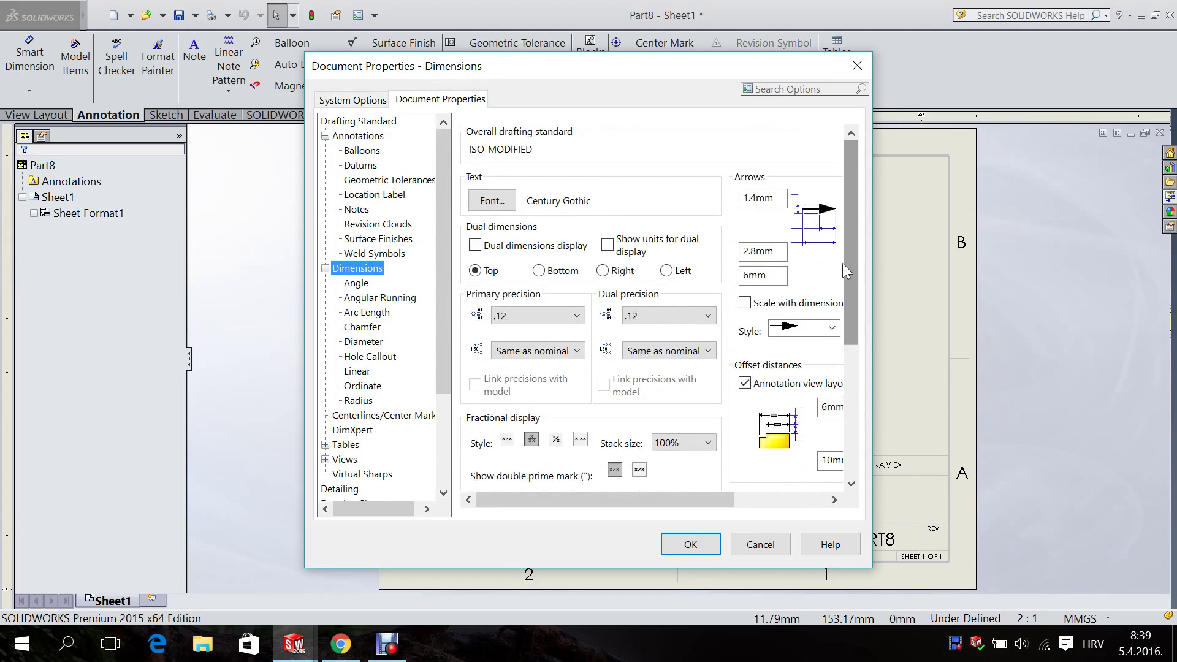
pyautogui.click(494, 202)
pyautogui.click(634, 255)
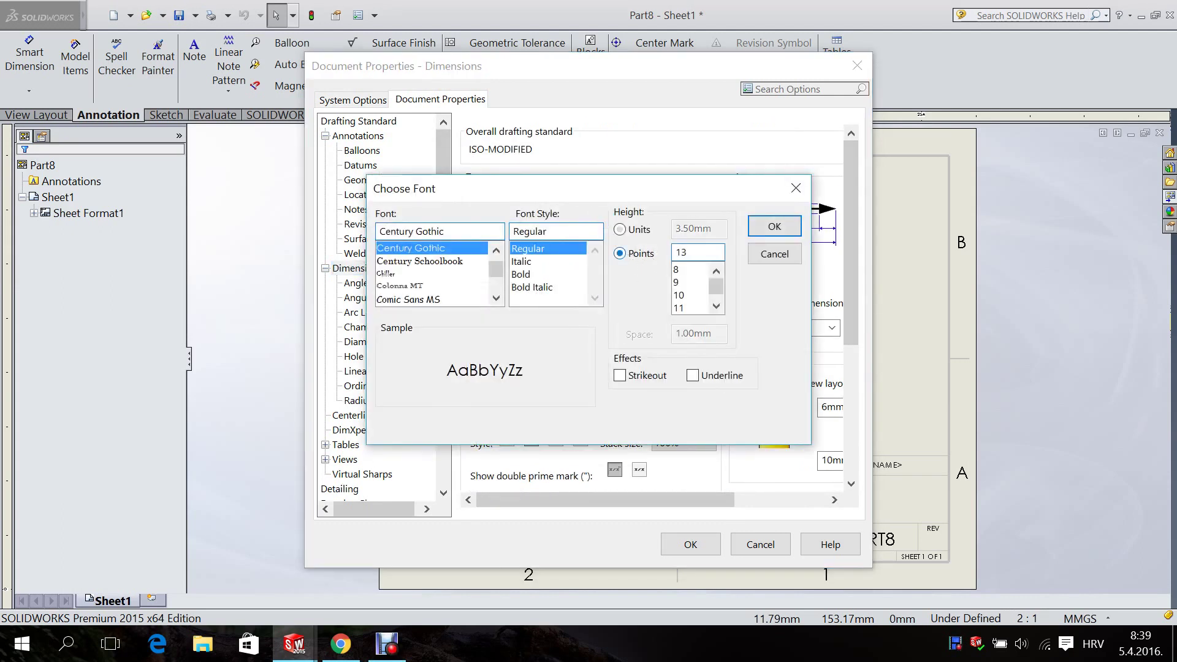
pyautogui.write('12')
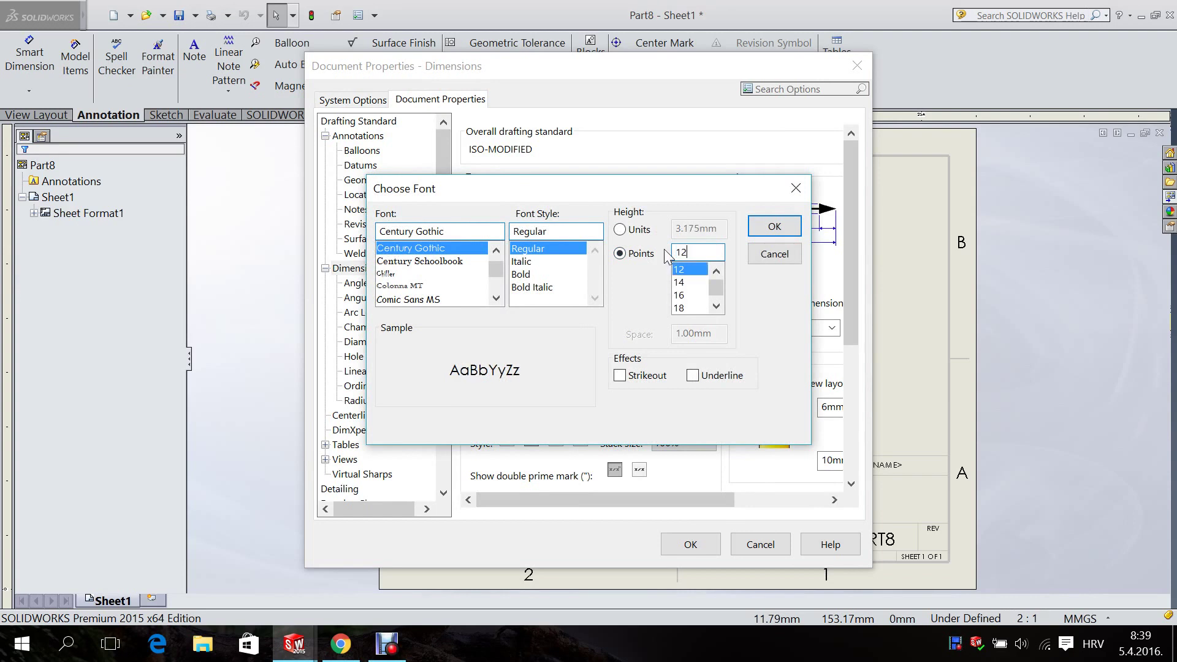
pyautogui.click(774, 226)
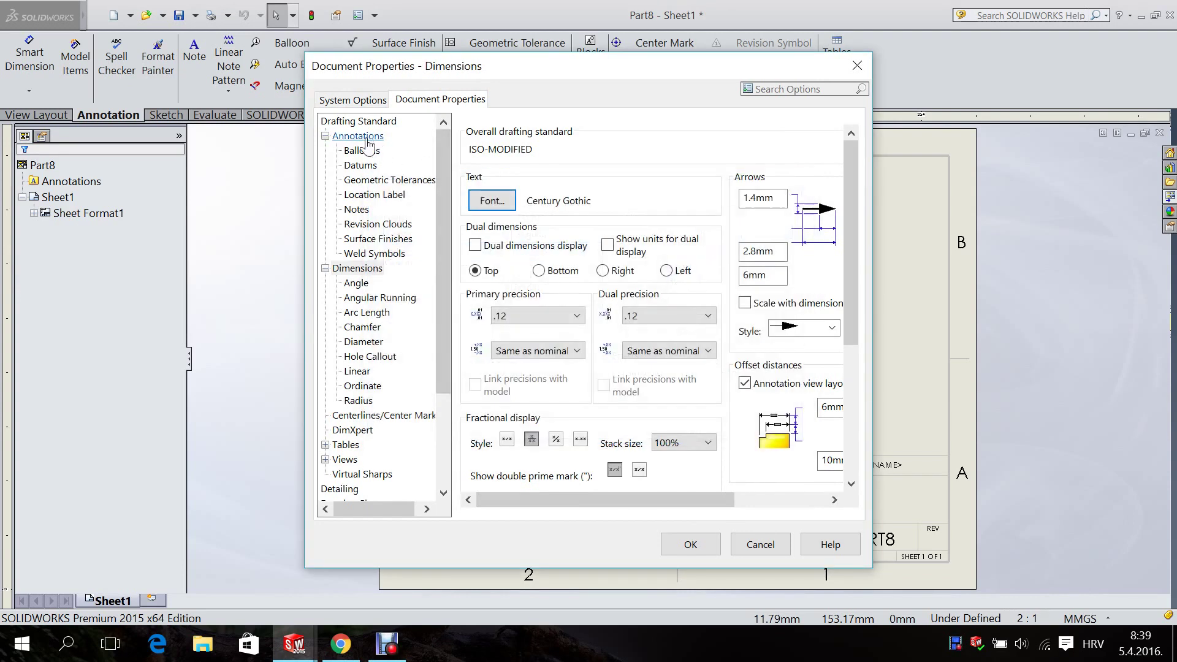
# Step: Set the Annotations font to 12 points and close Document Properties
pyautogui.click(358, 135)
pyautogui.click(491, 202)
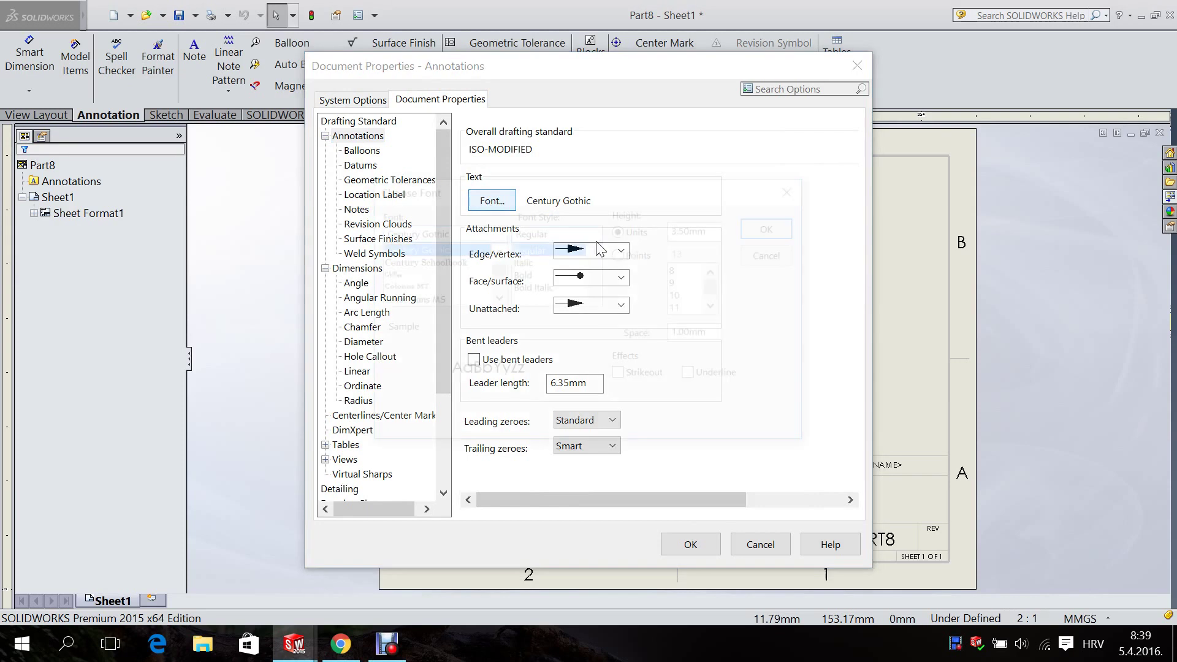
pyautogui.click(620, 253)
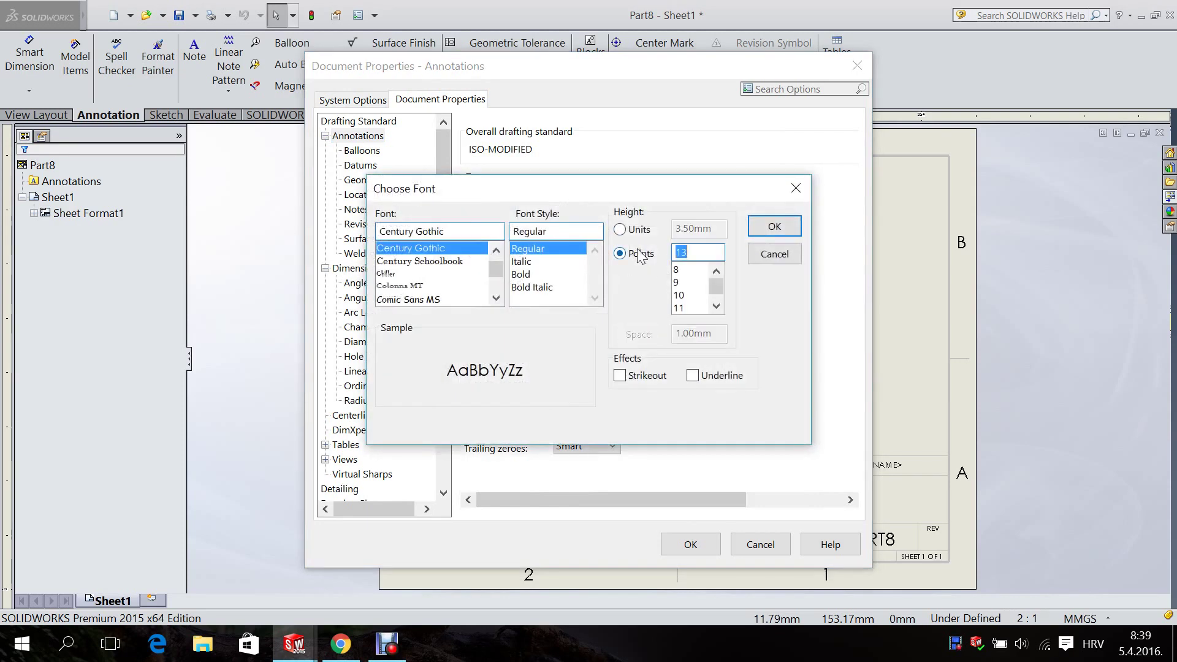
pyautogui.write('12')
pyautogui.click(757, 234)
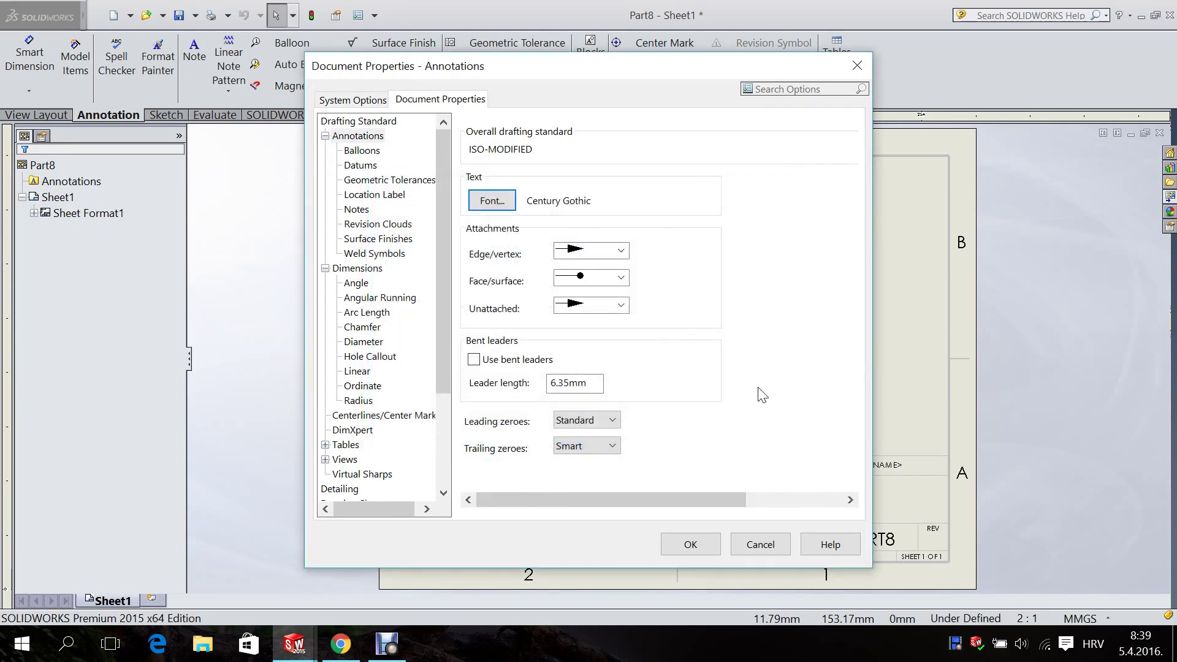
pyautogui.click(691, 544)
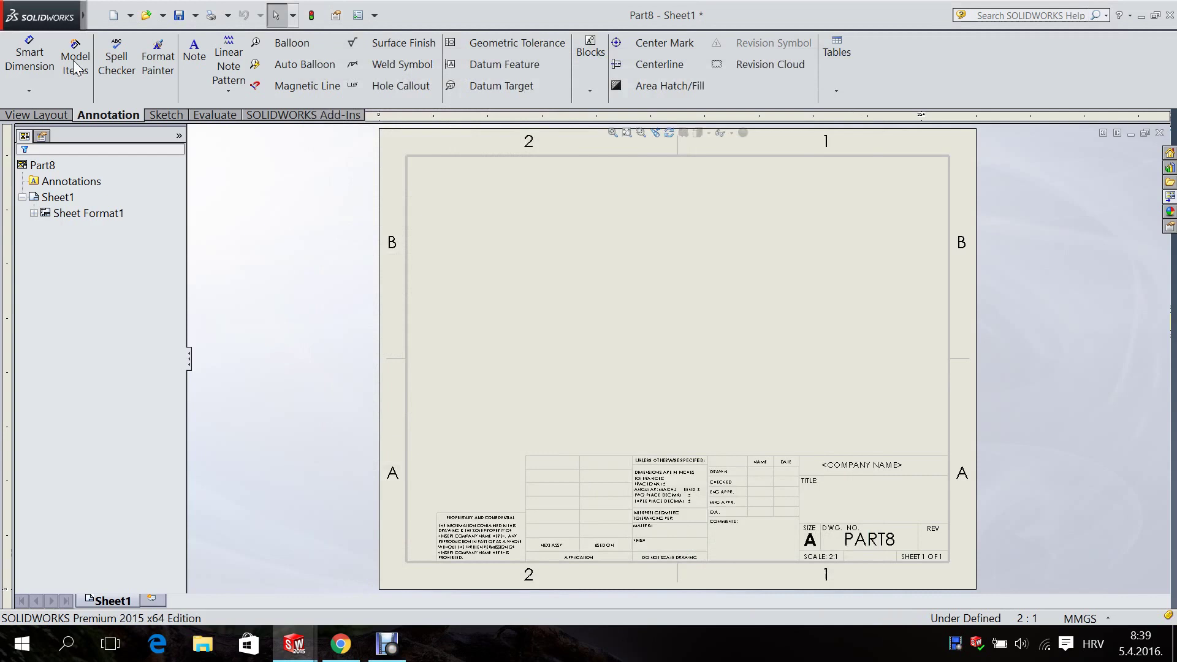
# Step: Save the drawing as a Drawing Template (*.drwdot) named NEW
pyautogui.moveTo(86, 16)
pyautogui.click(97, 16)
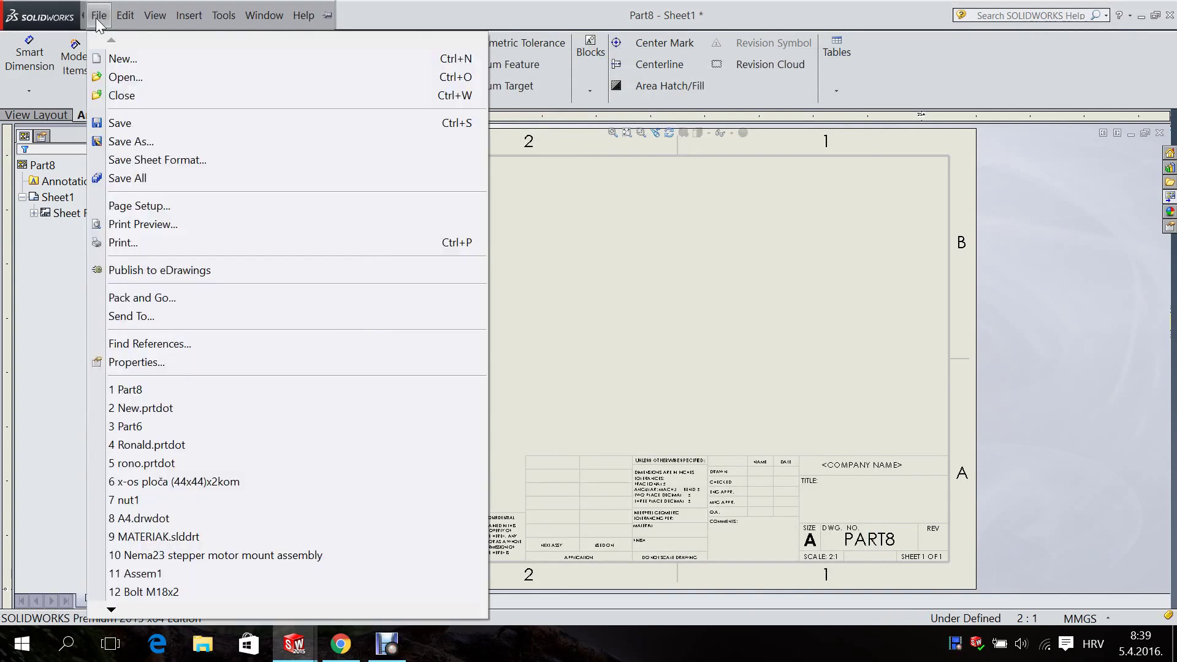
pyautogui.click(132, 141)
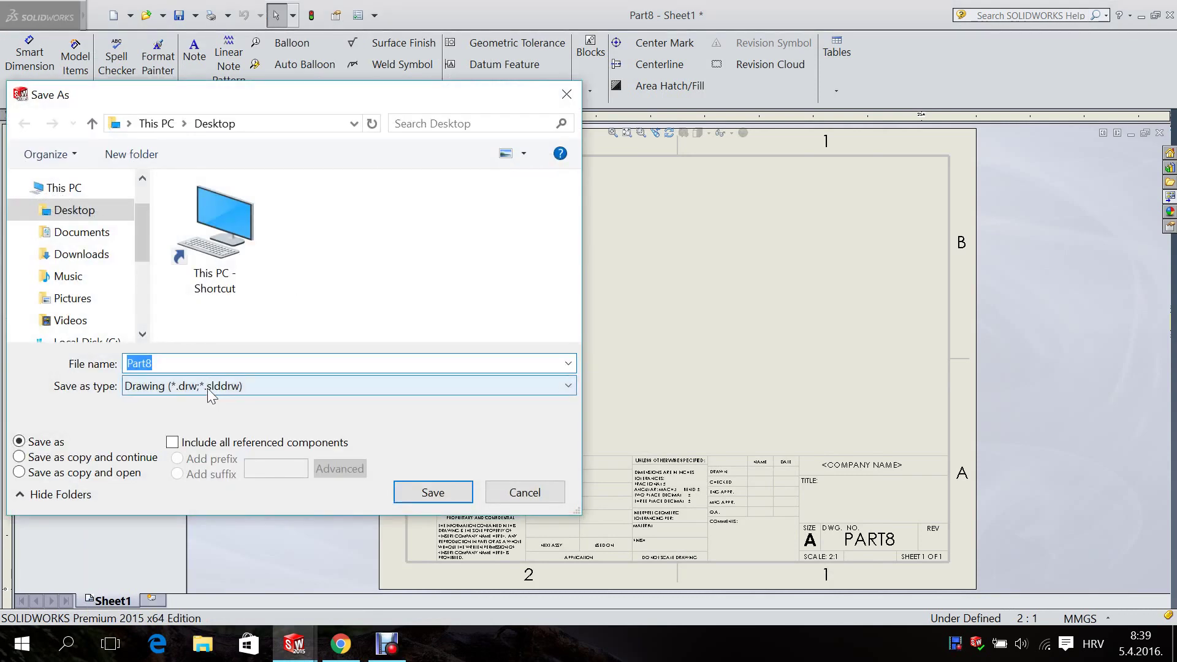
pyautogui.click(207, 386)
pyautogui.click(220, 436)
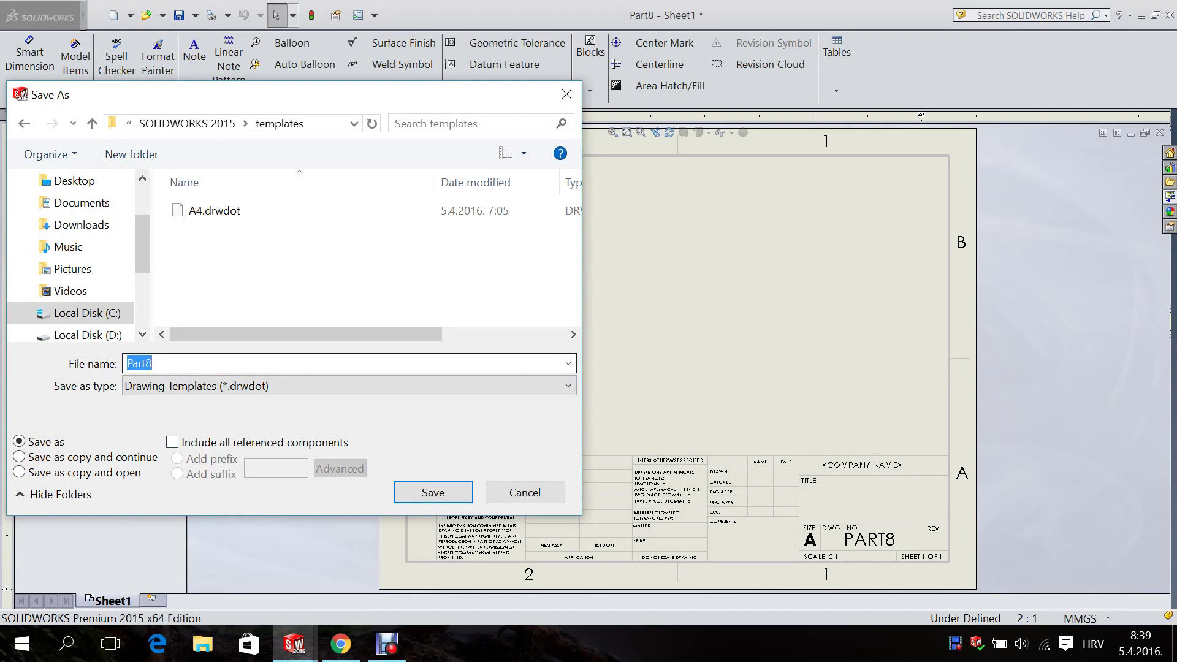
pyautogui.write('n')
pyautogui.press('BackSpace')
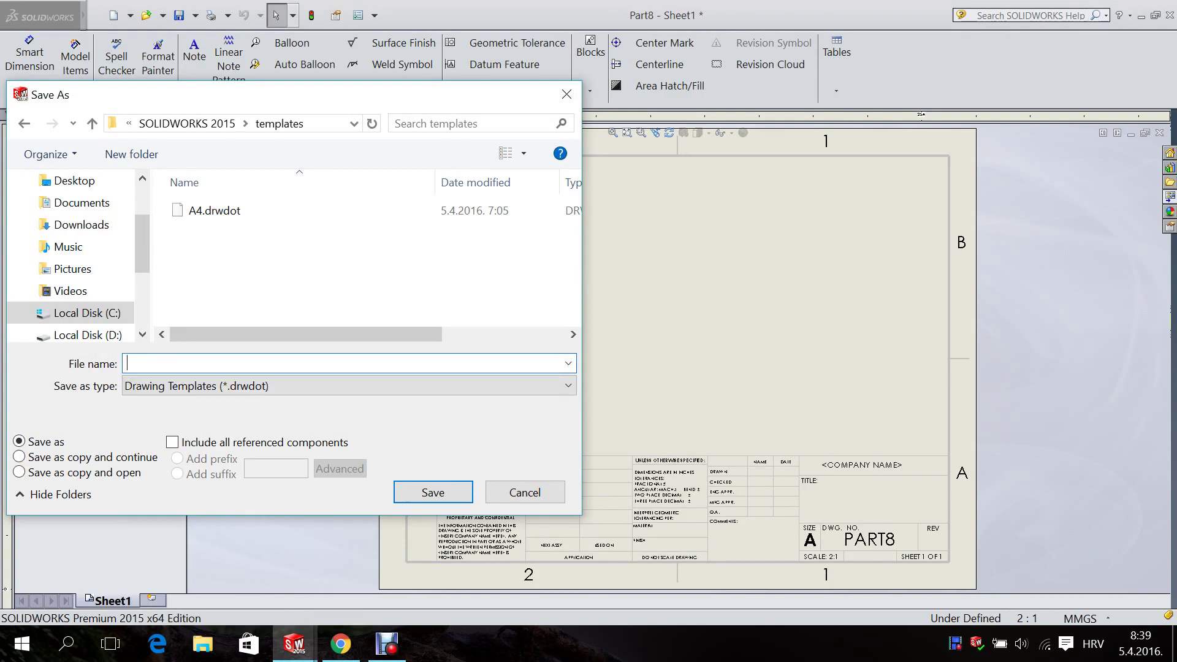
pyautogui.write('NEW')
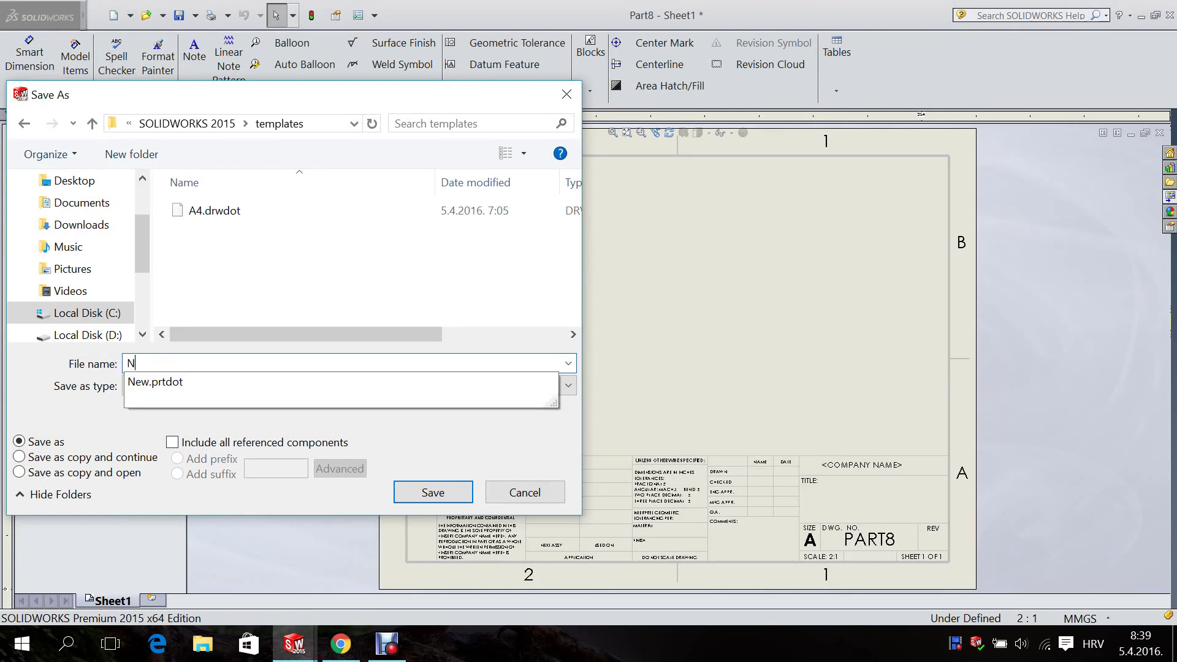
pyautogui.click(459, 491)
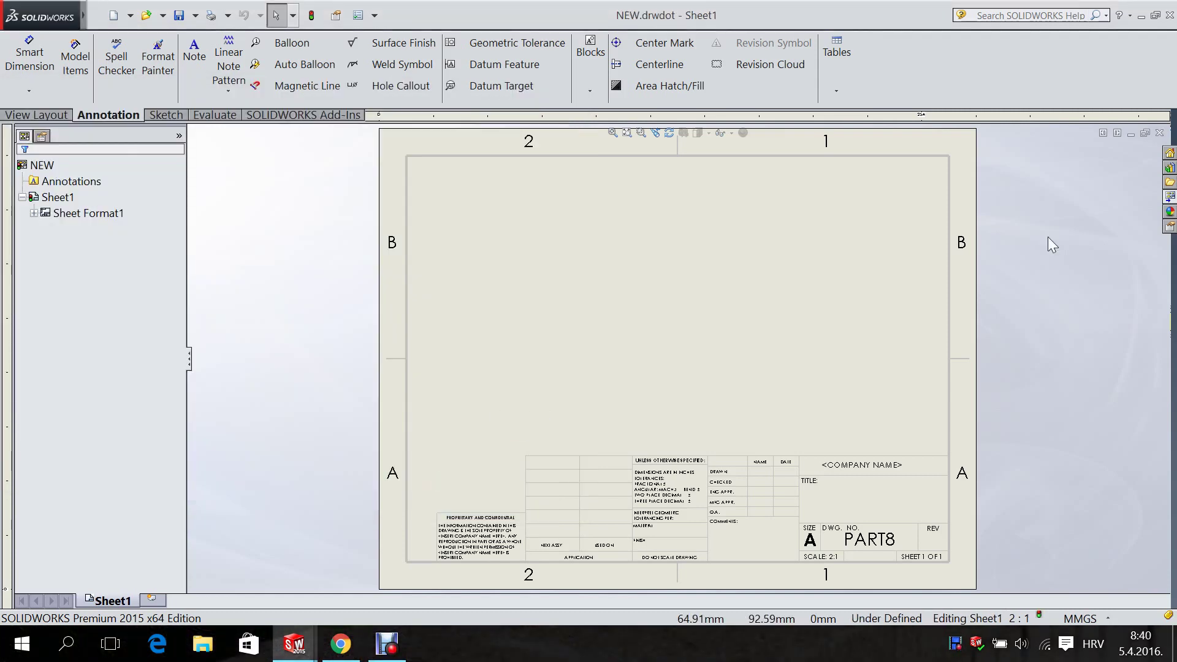
# Step: Close NEW.drwdot and make a Part8 drawing using the NEW template
pyautogui.click(1159, 133)
pyautogui.click(99, 16)
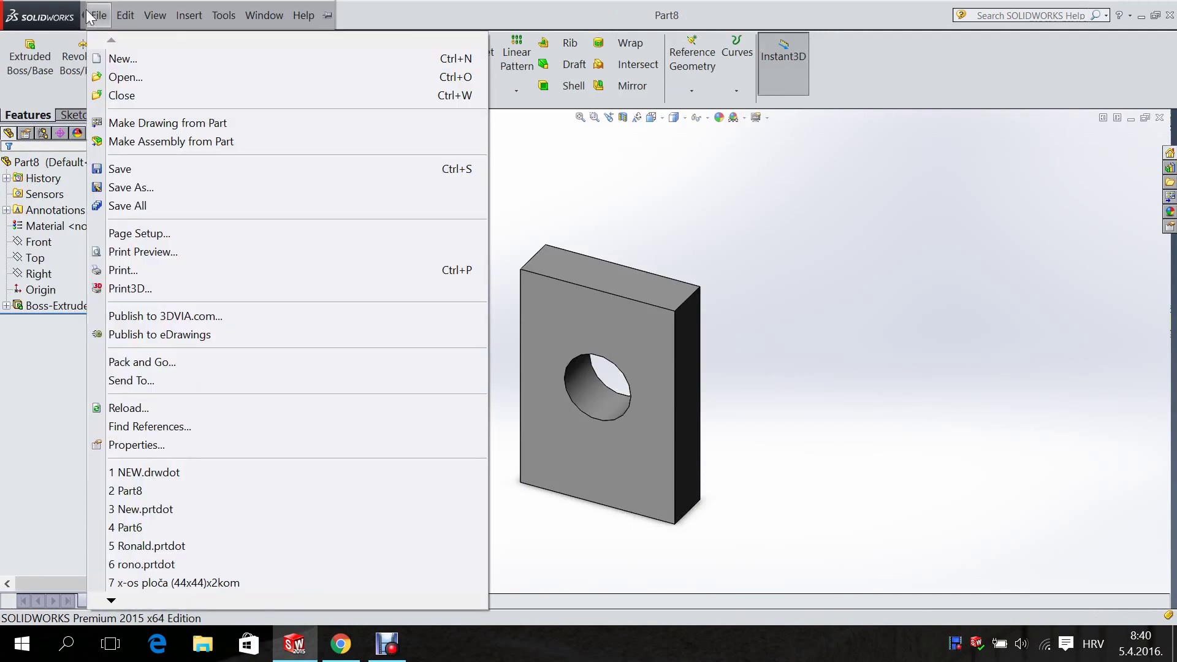
pyautogui.click(98, 15)
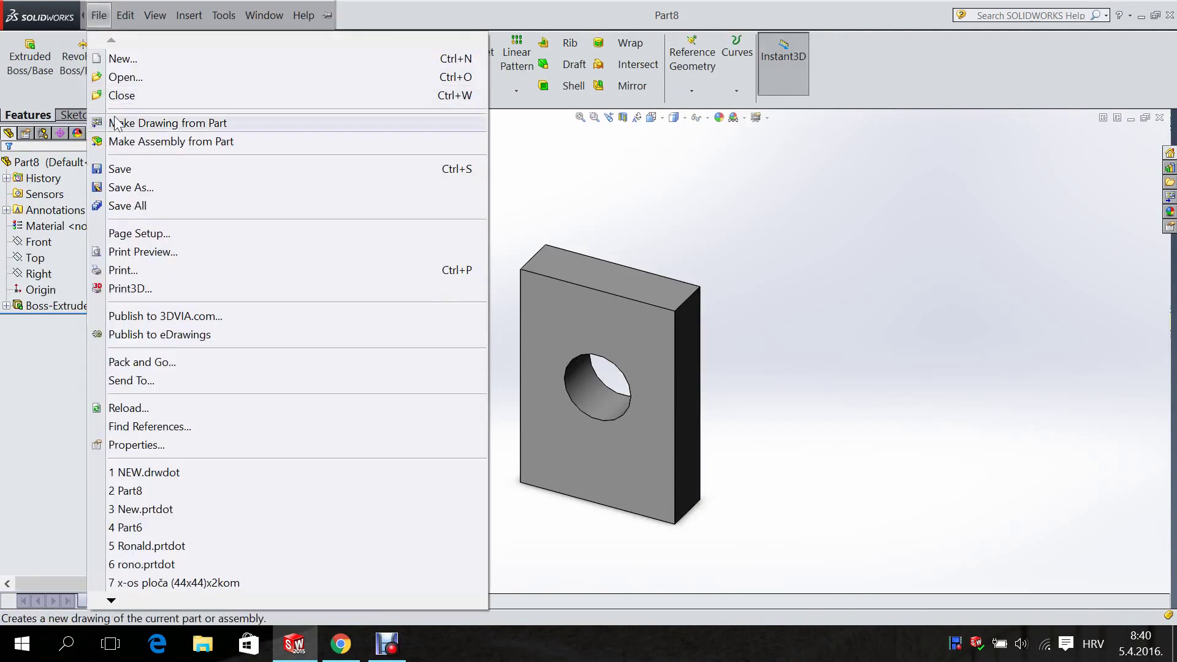
pyautogui.click(128, 124)
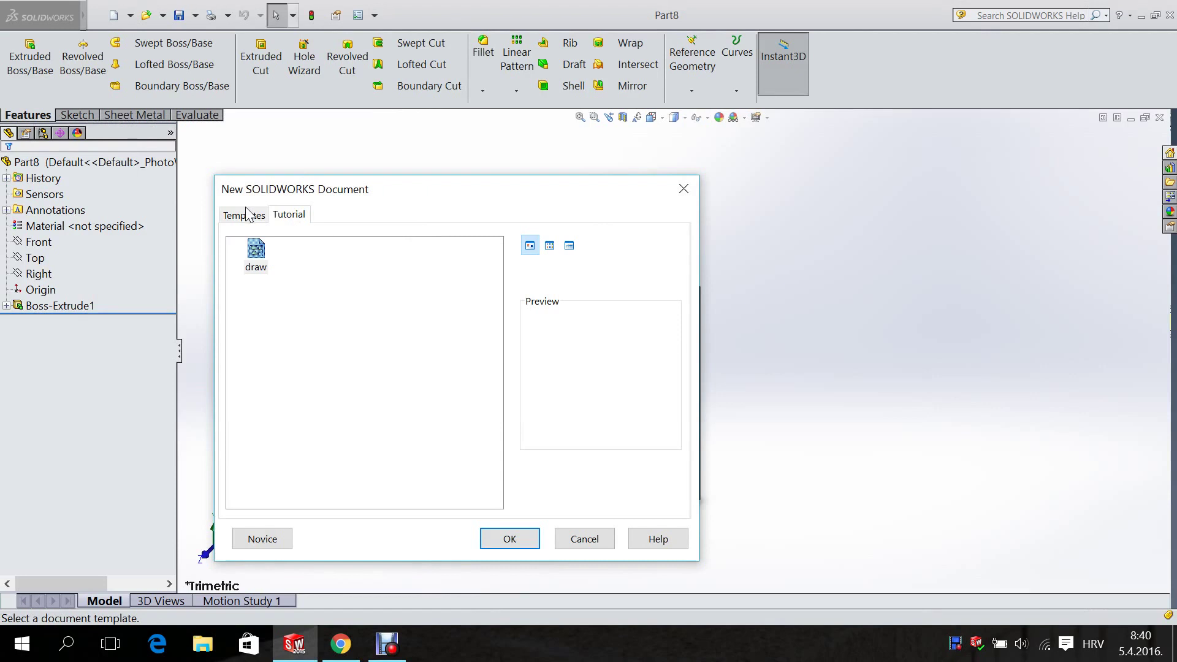
pyautogui.click(248, 214)
pyautogui.click(316, 258)
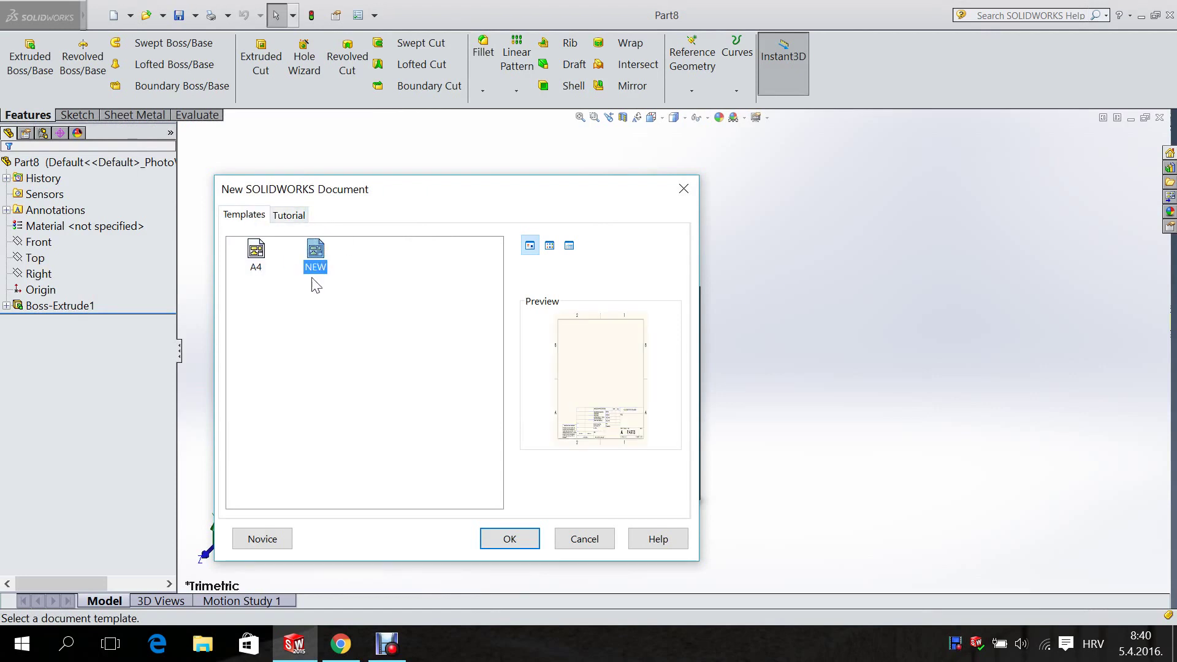
pyautogui.click(515, 538)
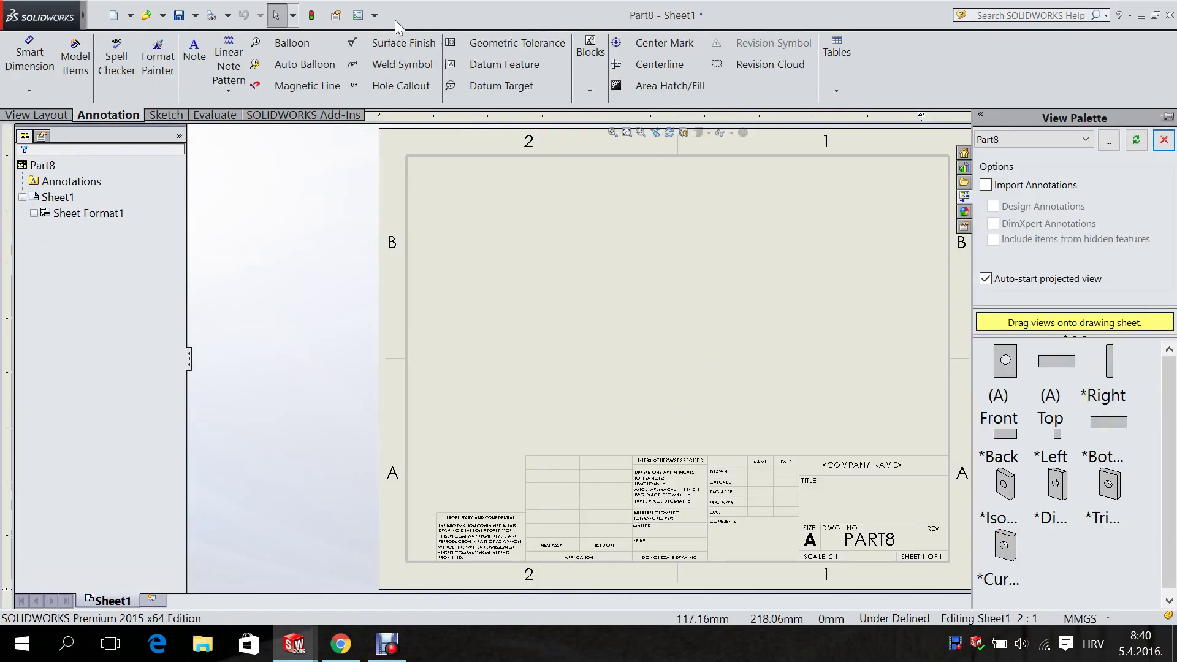
pyautogui.click(375, 15)
pyautogui.click(392, 36)
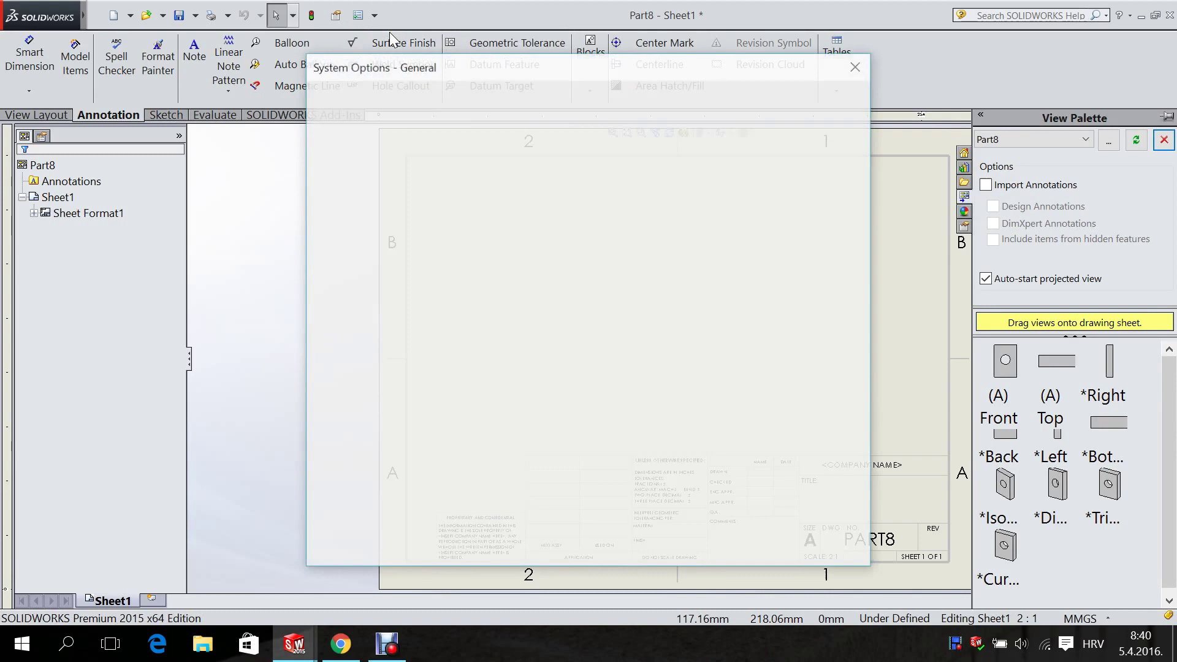
pyautogui.click(429, 99)
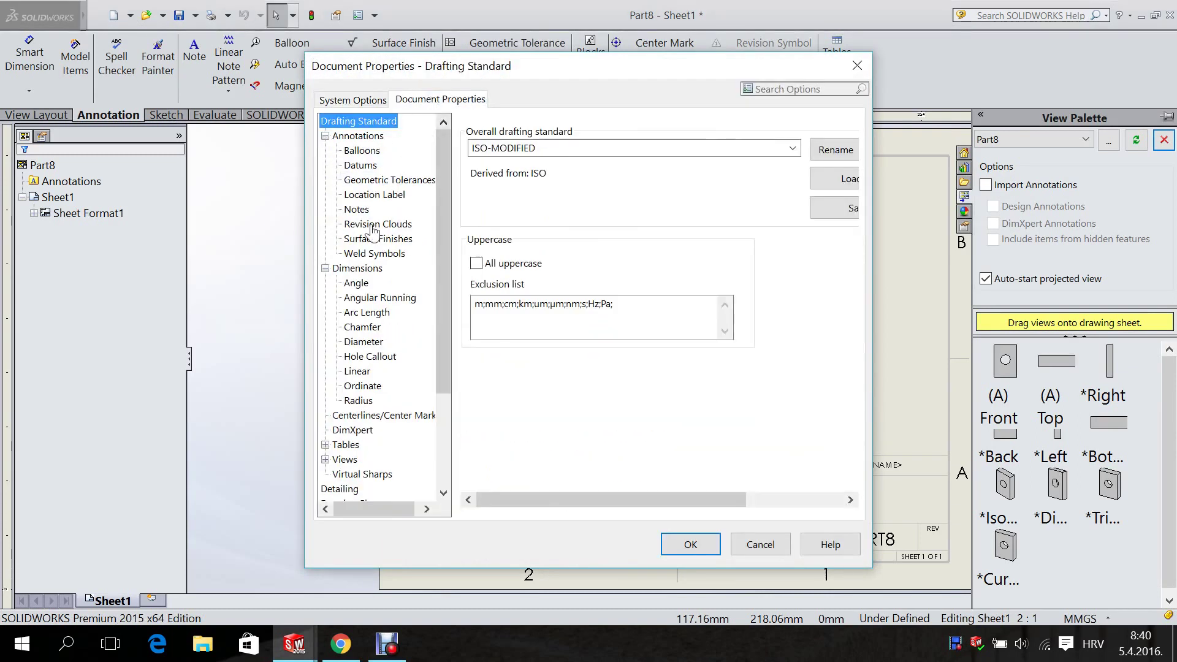
pyautogui.click(359, 269)
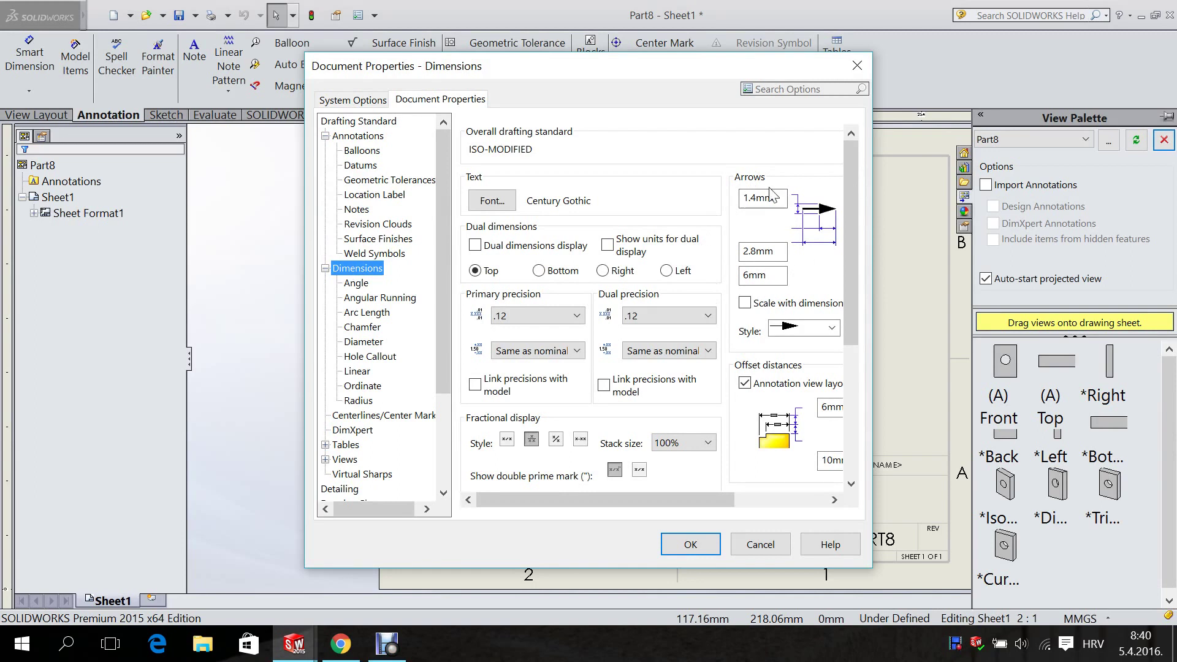
pyautogui.click(701, 543)
# Step: Place Part8's front view and insert its model dimensions: 32.43, 46.17 and Ø14
pyautogui.moveTo(997, 390); pyautogui.dragTo(564, 301)
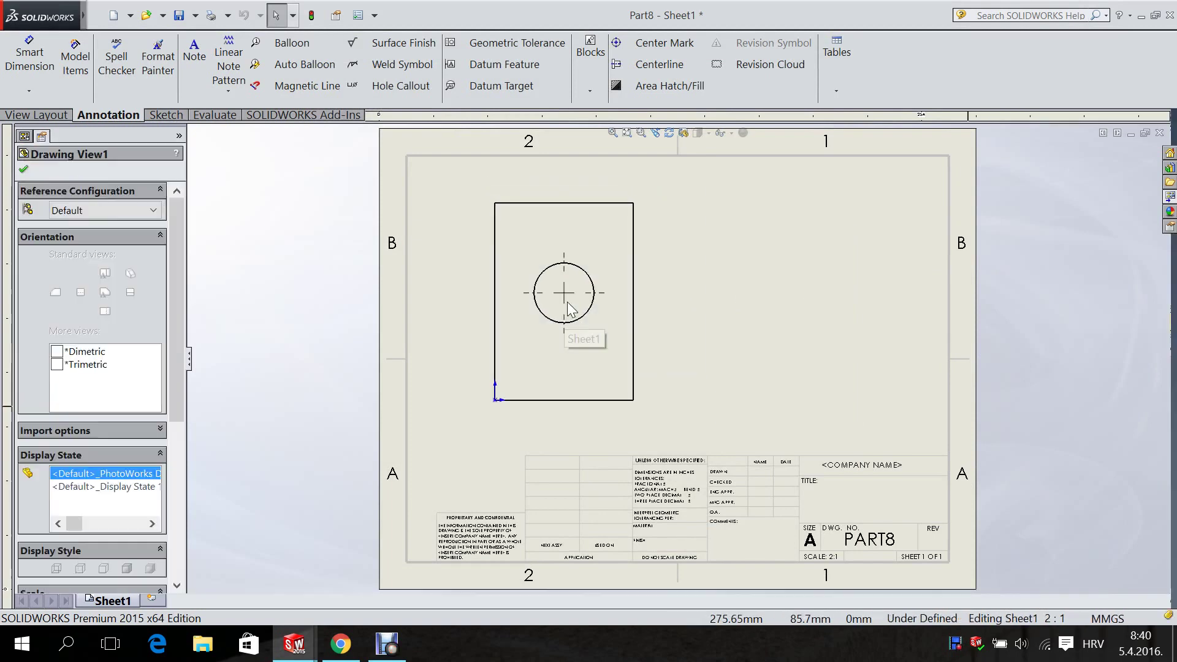
pyautogui.click(23, 170)
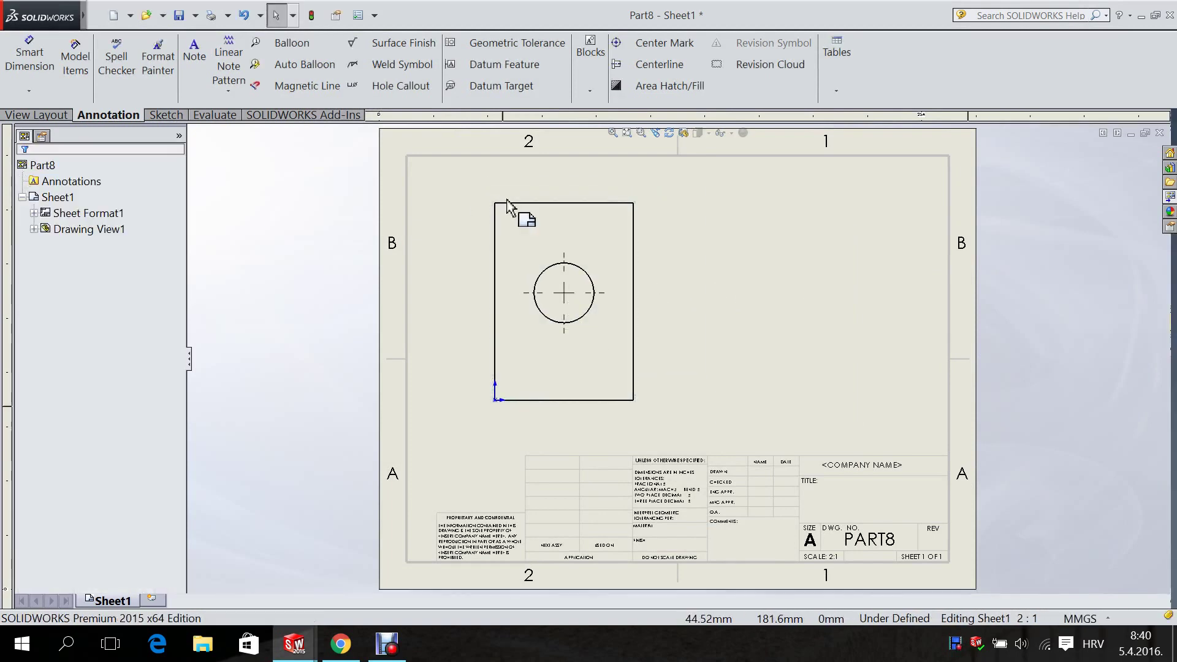
pyautogui.click(579, 197)
pyautogui.click(23, 169)
pyautogui.click(631, 333)
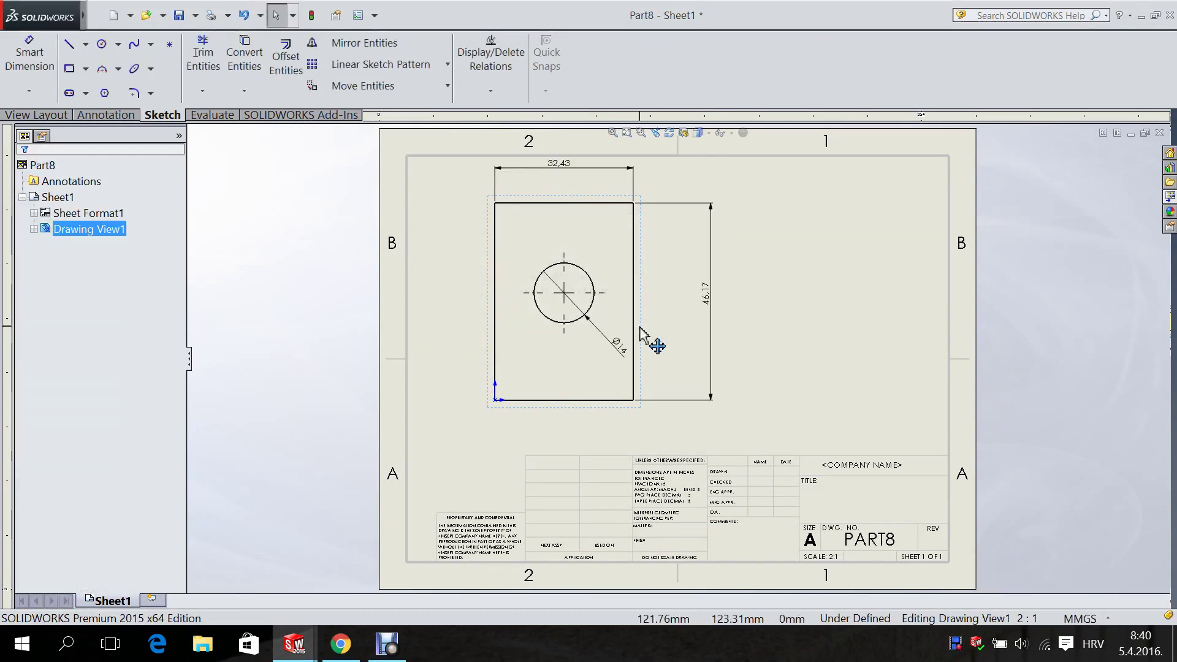
pyautogui.scroll(2, 650, 233)
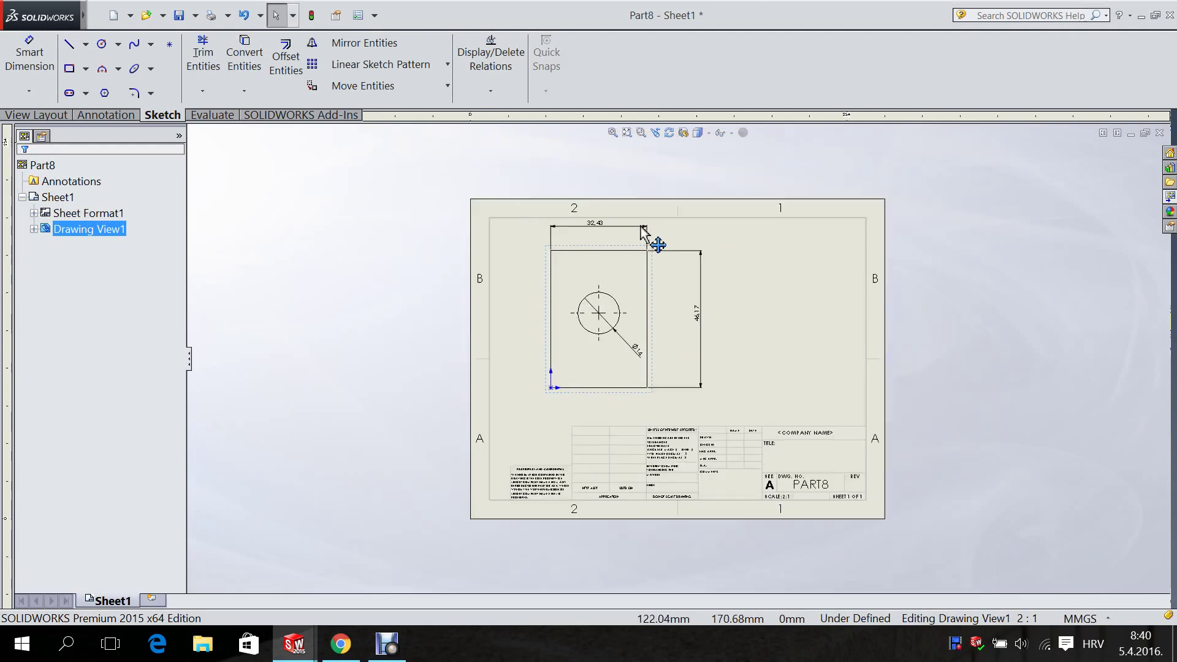
pyautogui.scroll(-3, 638, 255)
pyautogui.scroll(-1, 704, 478)
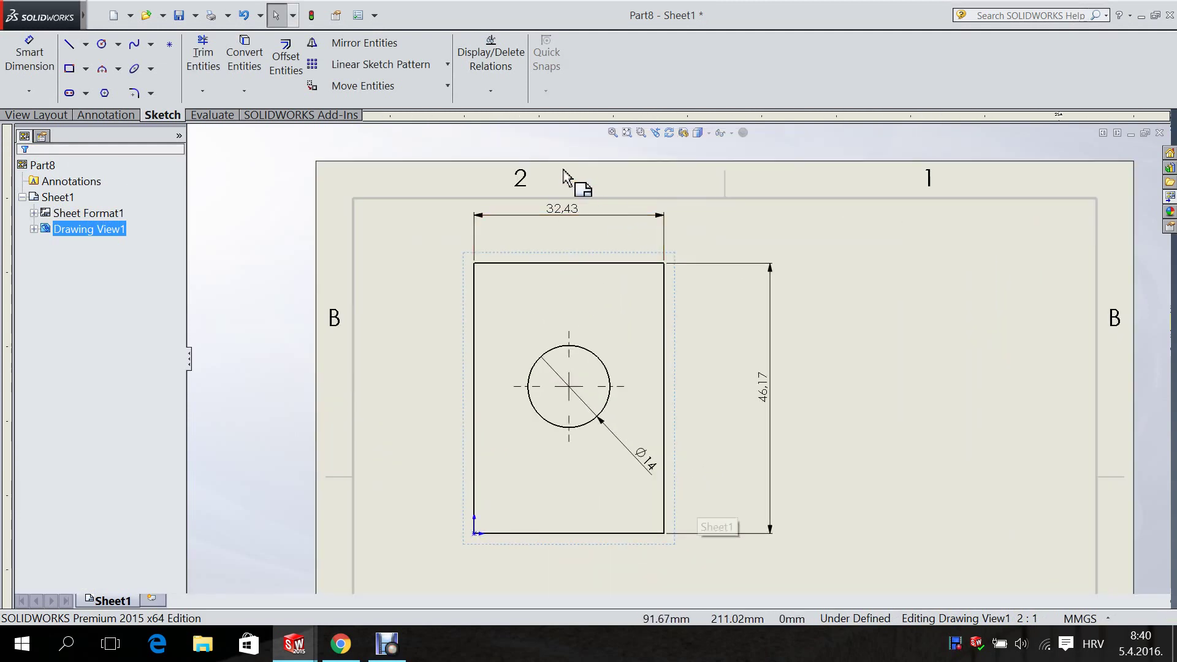